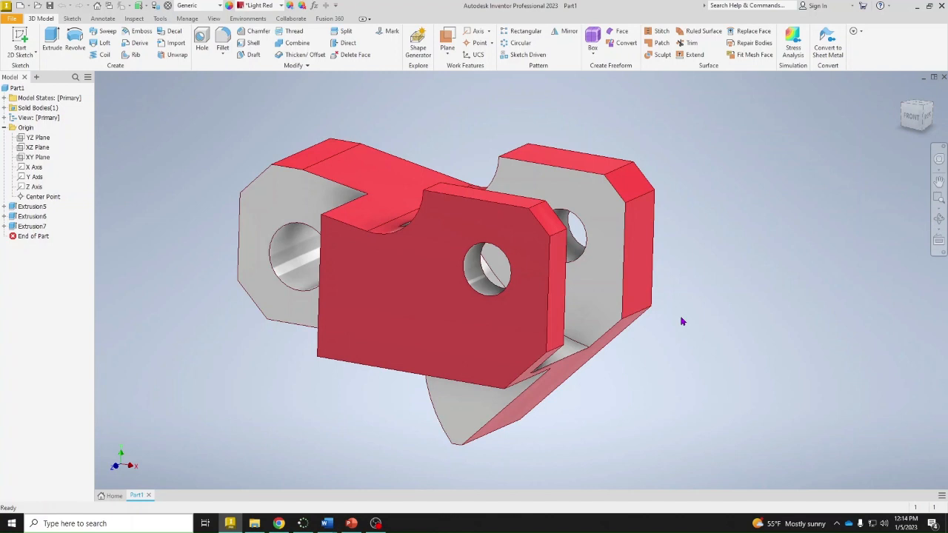
# Create a new standard part from the Metric templates
pyautogui.hotkey('ctrl', 'n')
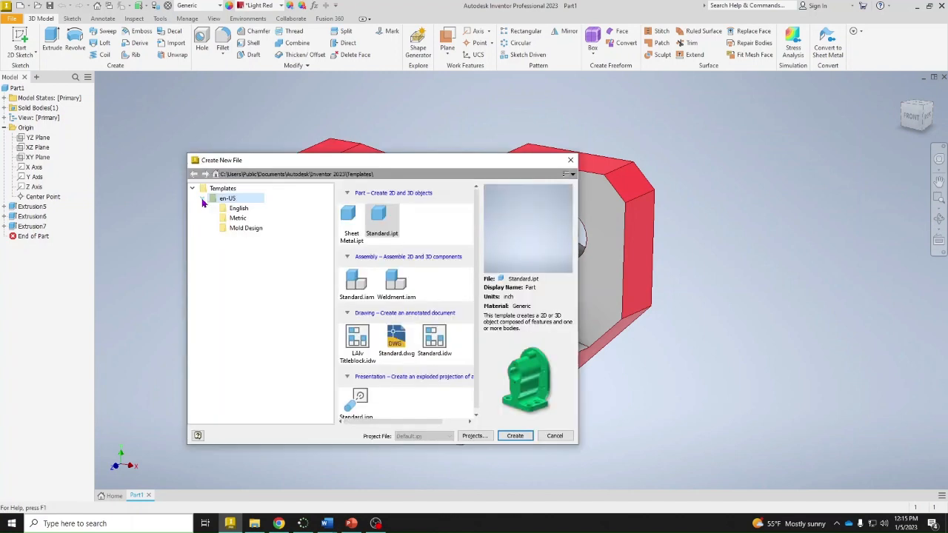
pyautogui.click(237, 219)
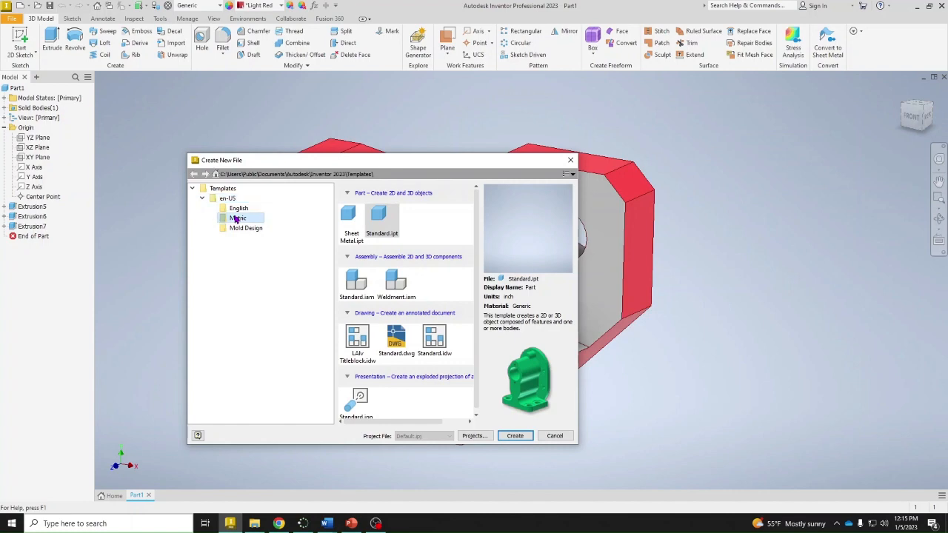
pyautogui.doubleClick(437, 231)
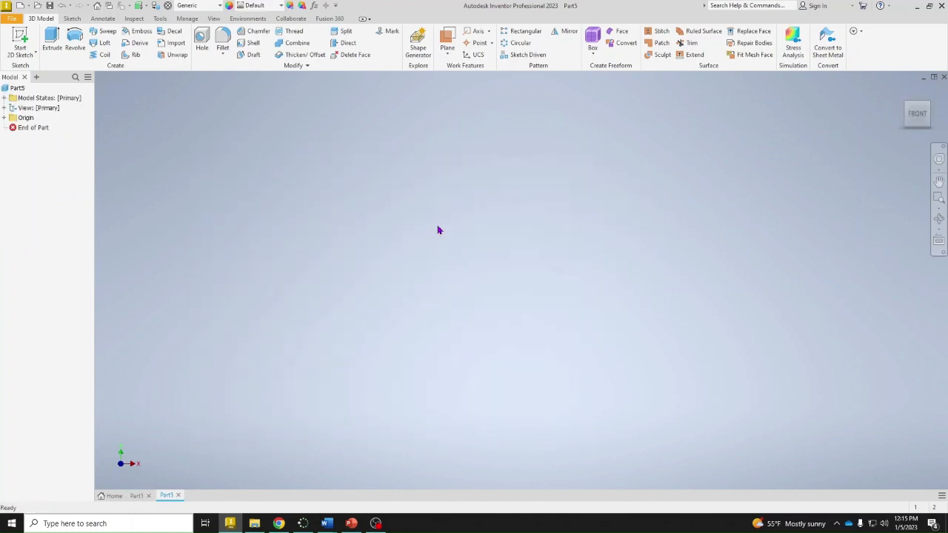
# Start a sketch on the front-facing origin plane and draw a 14 mm diameter circle centred on the origin
pyautogui.click(20, 41)
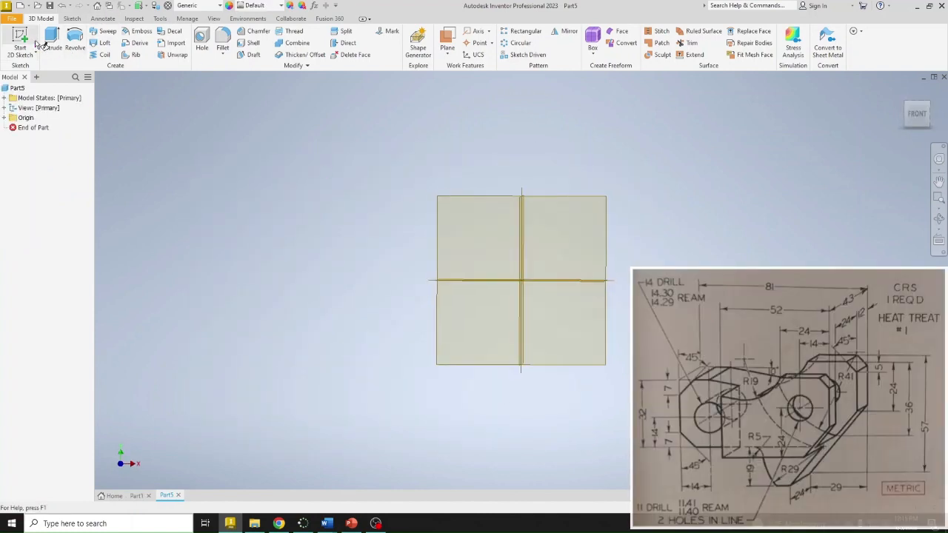
pyautogui.click(458, 149)
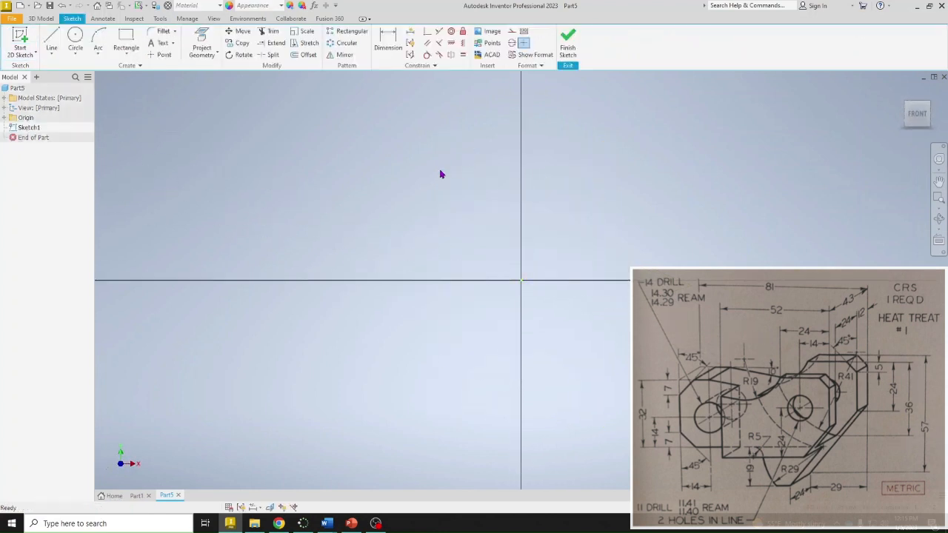
pyautogui.click(74, 37)
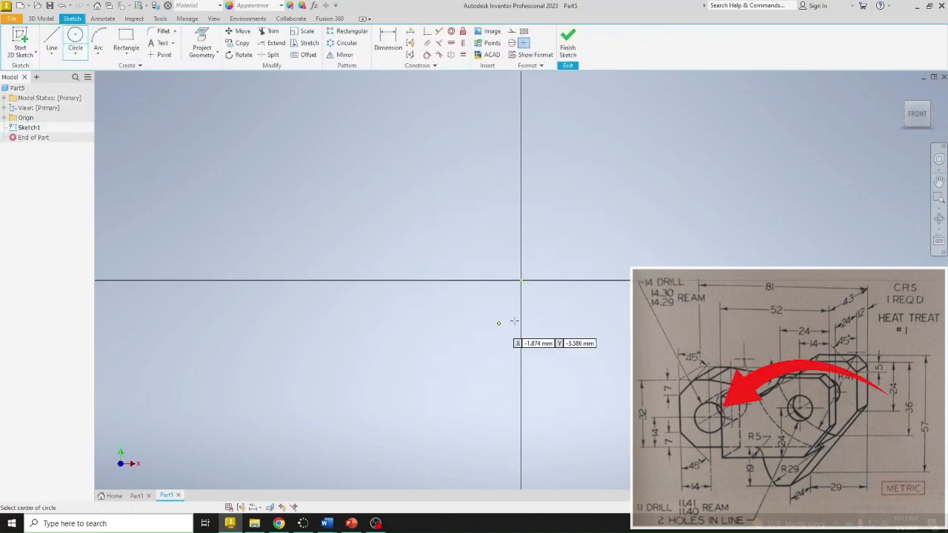
pyautogui.click(520, 280)
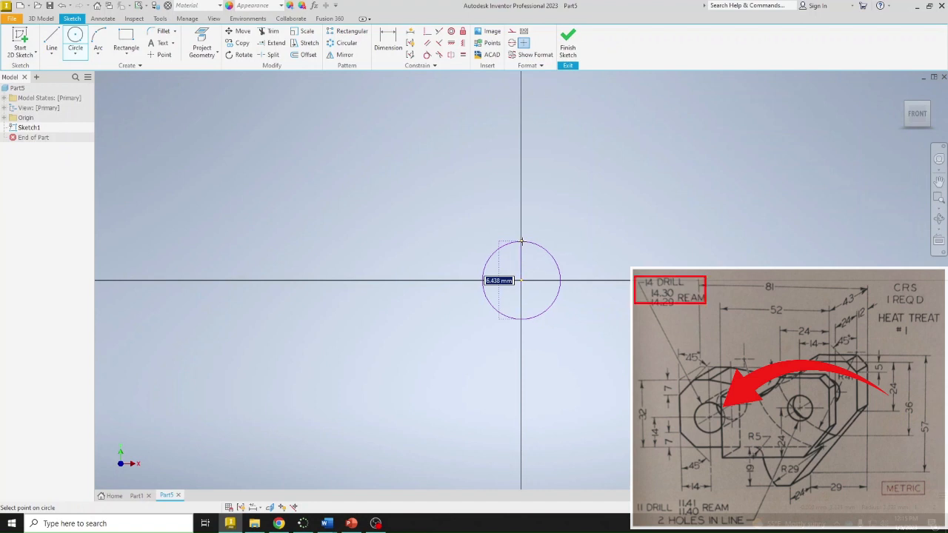
pyautogui.write('14')
pyautogui.press('Return')
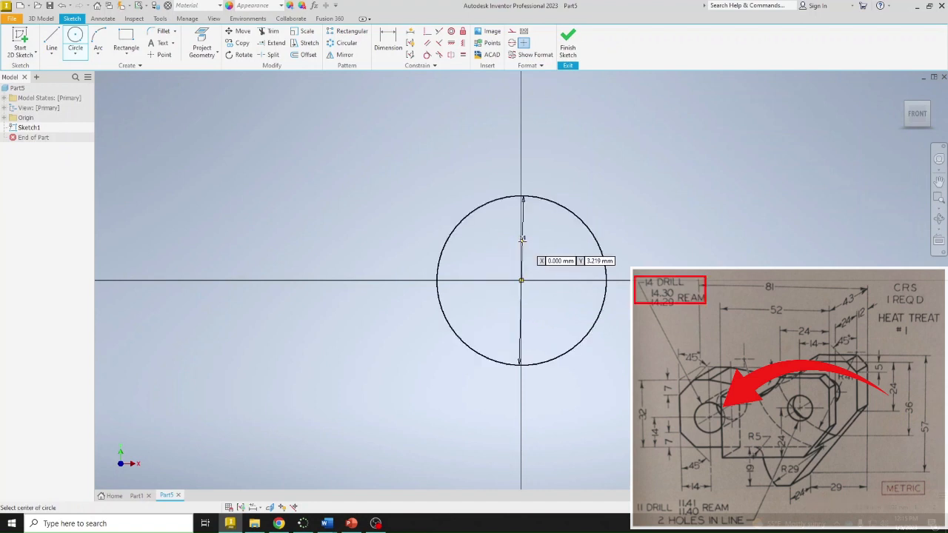
# Sketch a line chain around the circle: lower edge about 27 mm long, two angled corners, vertical end, upper edge and a downward-sloping line
pyautogui.scroll(-2, 148, 148)
pyautogui.scroll(-2, 419, 215)
pyautogui.press('l')
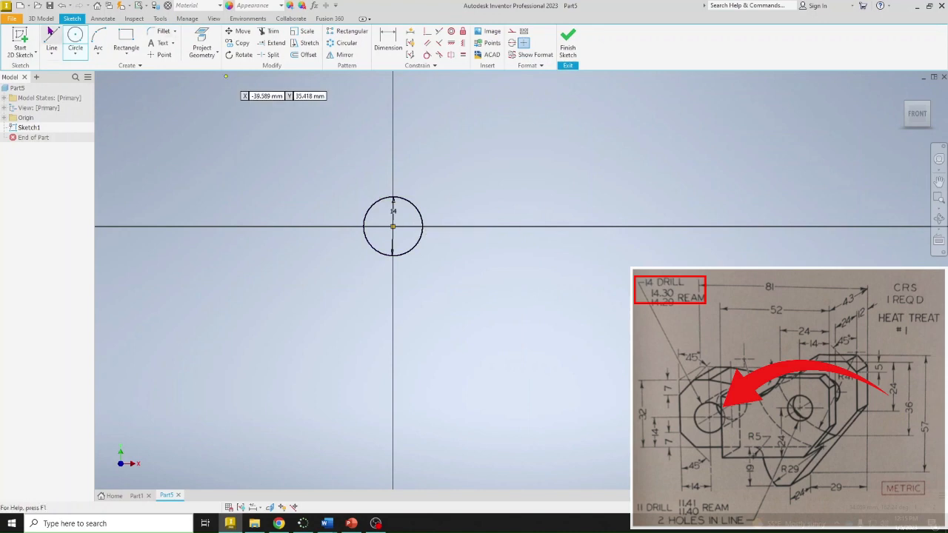
pyautogui.click(454, 305)
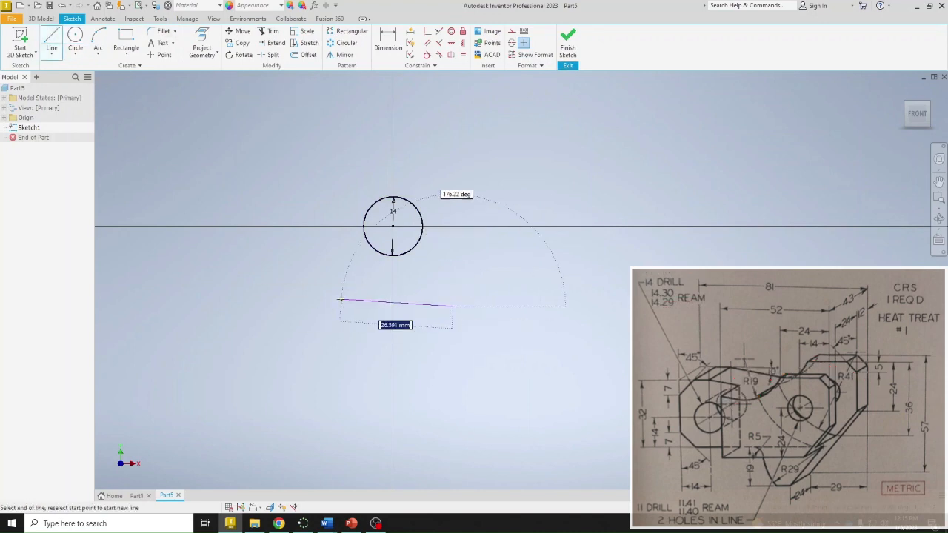
pyautogui.click(340, 306)
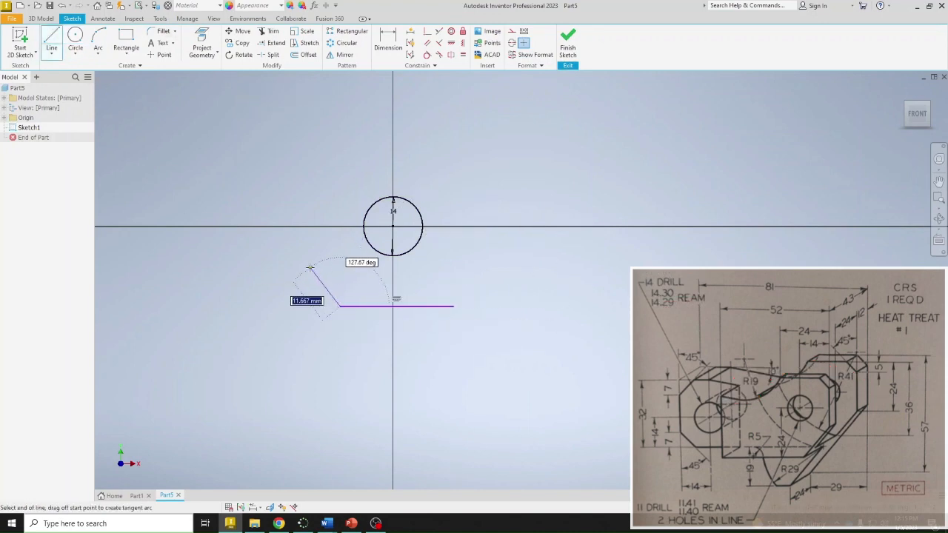
pyautogui.click(308, 267)
pyautogui.click(309, 171)
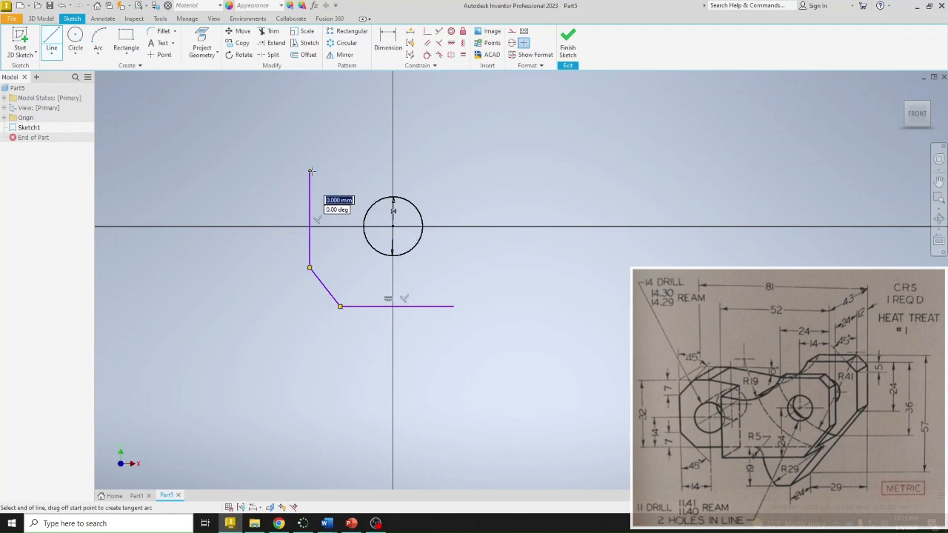
pyautogui.click(345, 134)
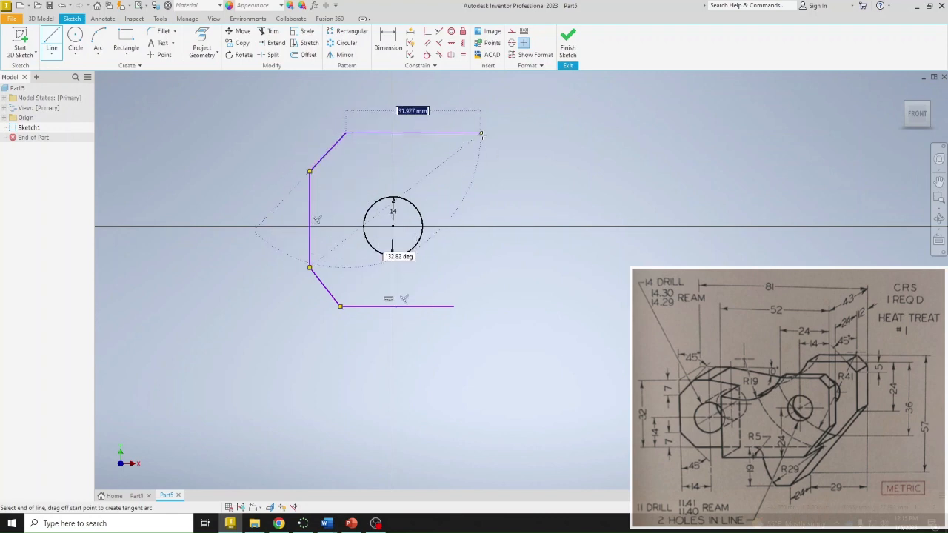
pyautogui.click(568, 154)
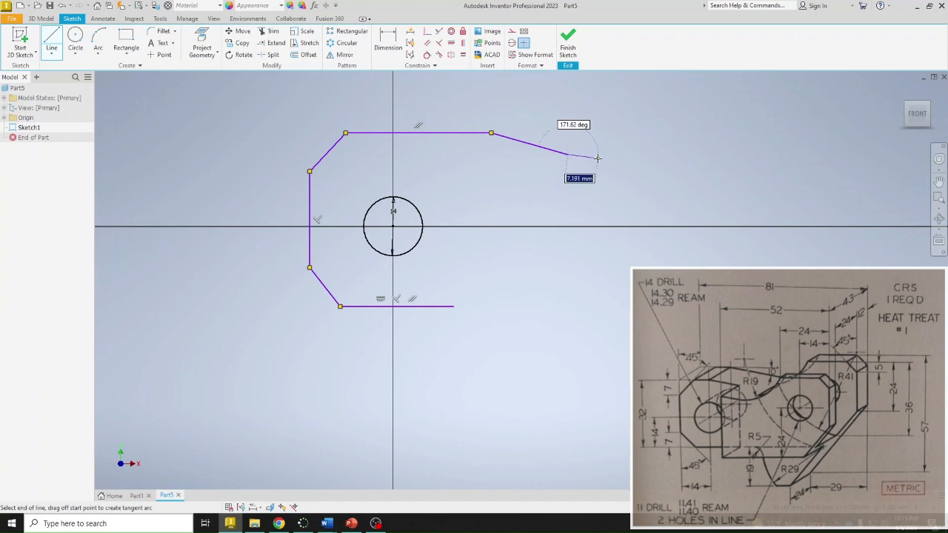
# Draw a three-point concave arc of about 20 mm radius, curving up from the end of the sloping line
pyautogui.click(97, 38)
pyautogui.click(568, 153)
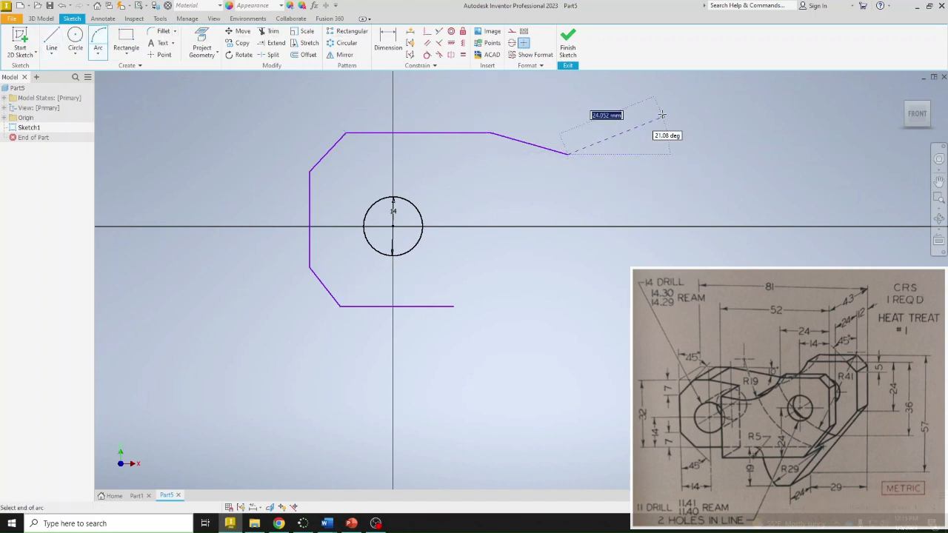
pyautogui.click(677, 82)
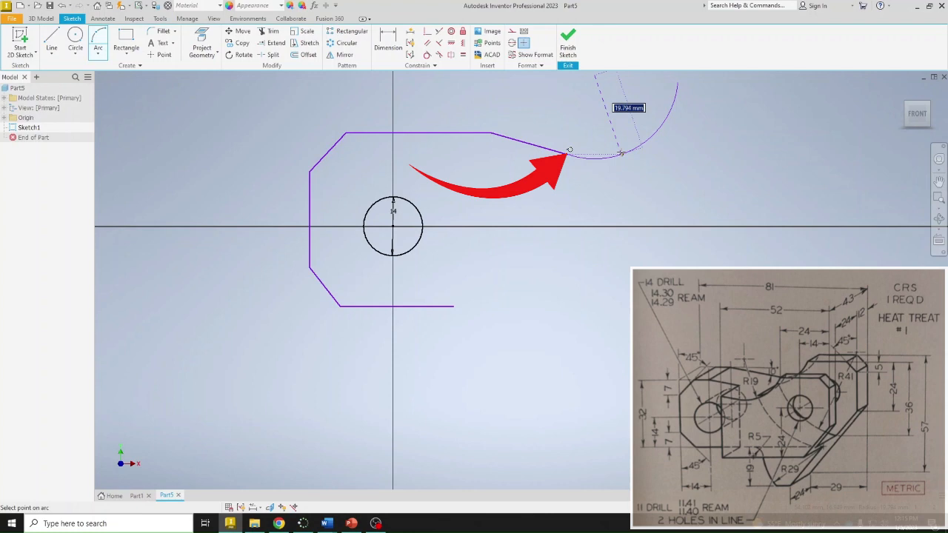
pyautogui.click(621, 153)
# Continue from the arc's end with a short top edge, angled corner, vertical edge, long slanted edge and short horizontal bottom edge
pyautogui.press('l')
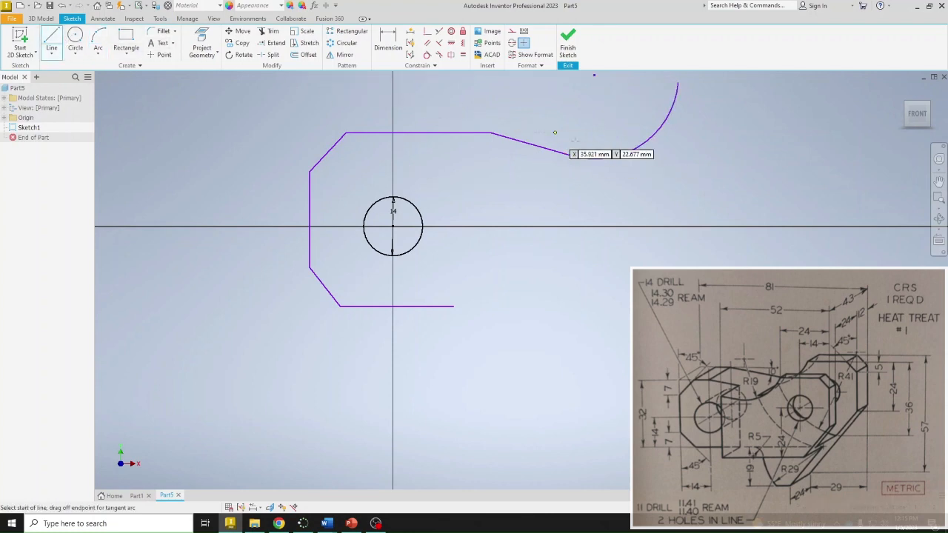
pyautogui.moveTo(648, 116); pyautogui.dragTo(525, 161, button='middle')
pyautogui.scroll(3, 536, 139)
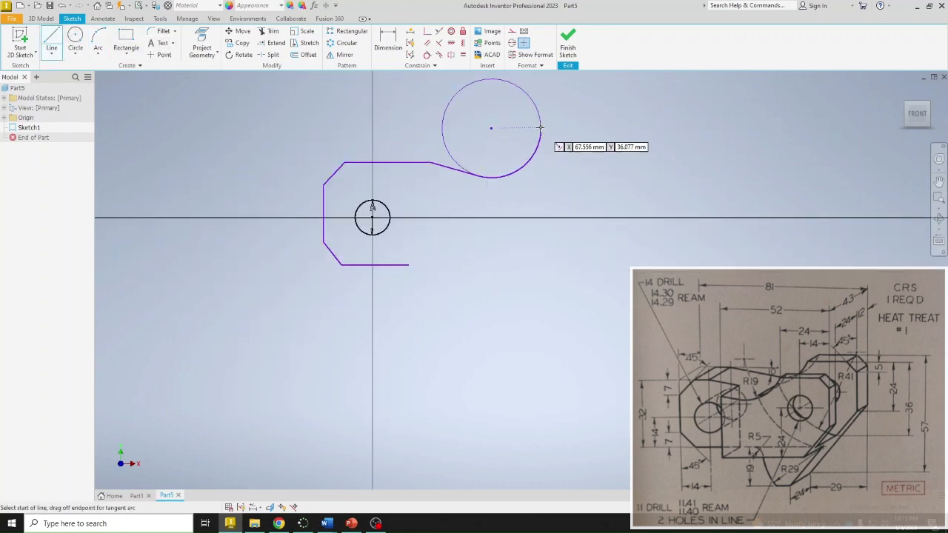
pyautogui.click(541, 133)
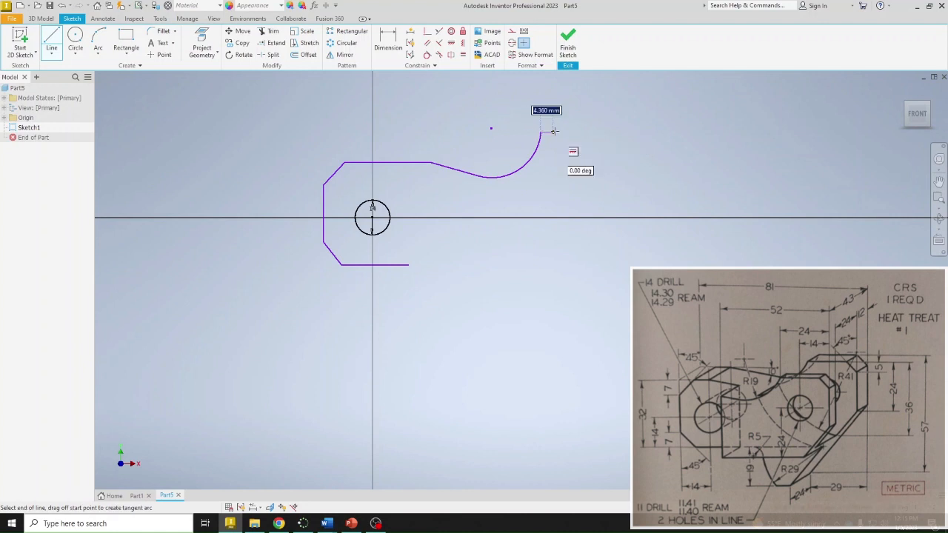
pyautogui.click(591, 149)
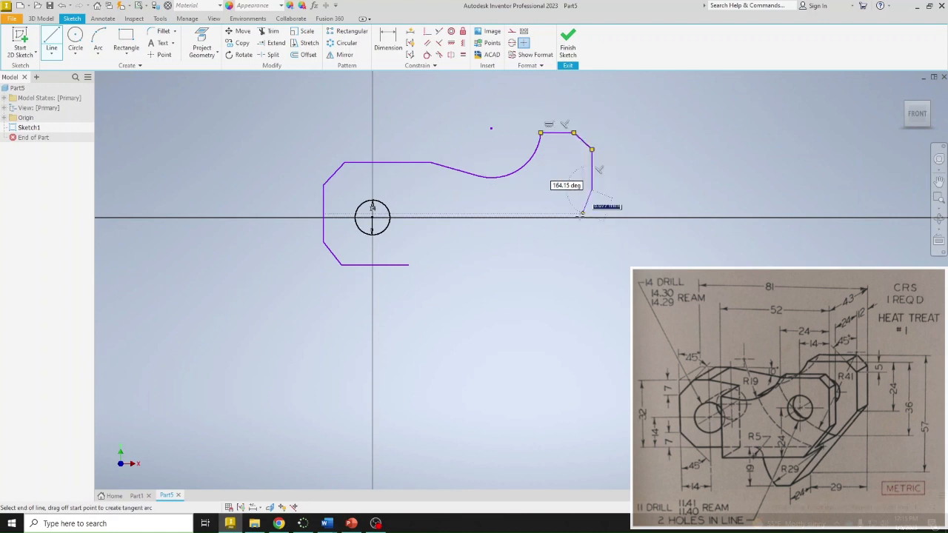
pyautogui.click(592, 190)
pyautogui.click(520, 347)
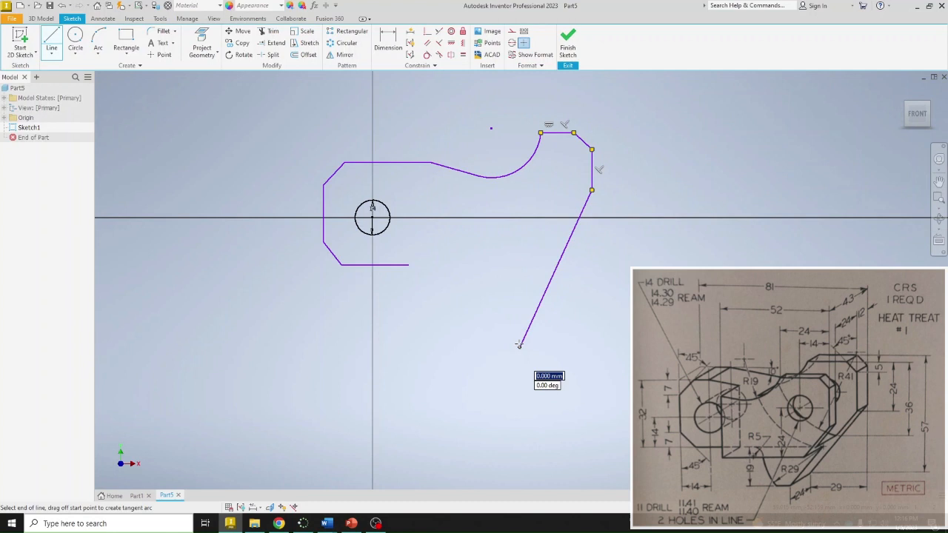
pyautogui.click(482, 346)
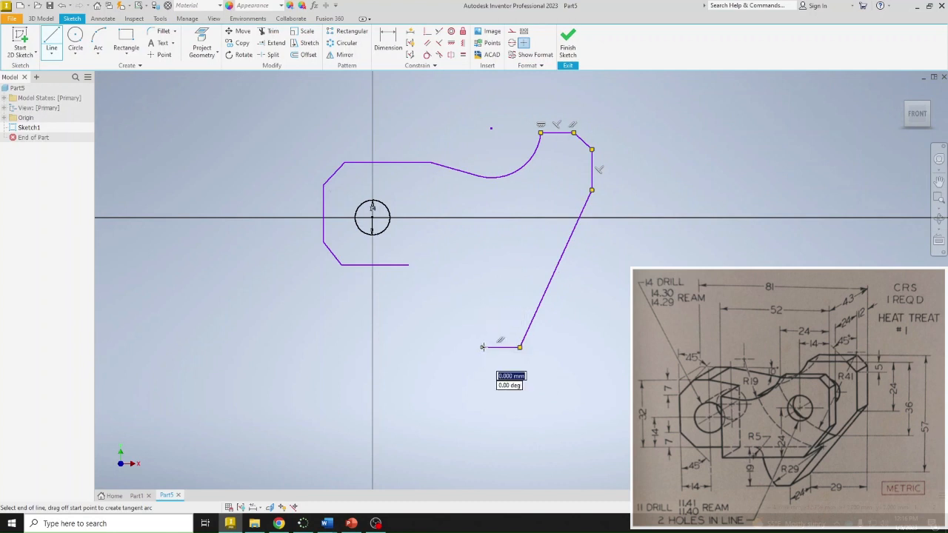
pyautogui.press('Escape')
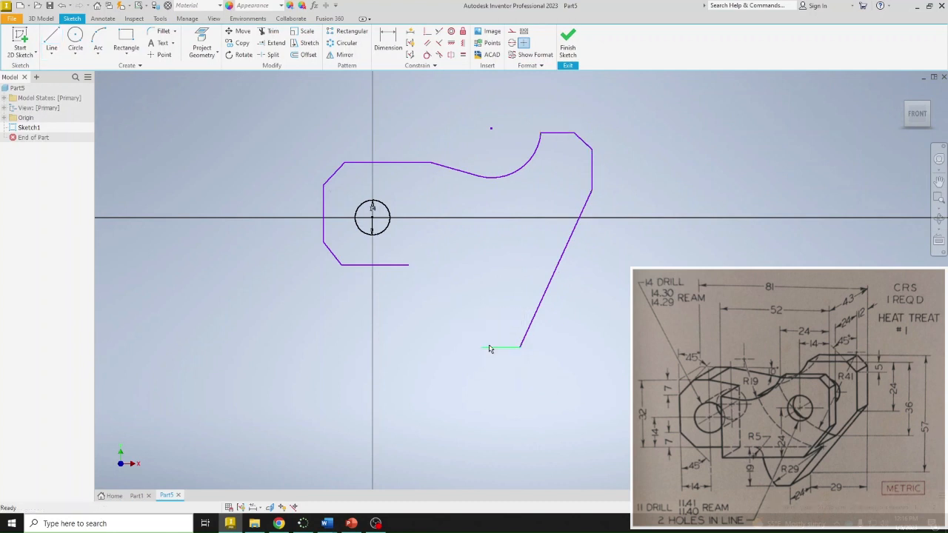
# Draw a three-point arc from the free end of the short bottom edge up to the level of the lower horizontal edge
pyautogui.click(97, 43)
pyautogui.click(481, 347)
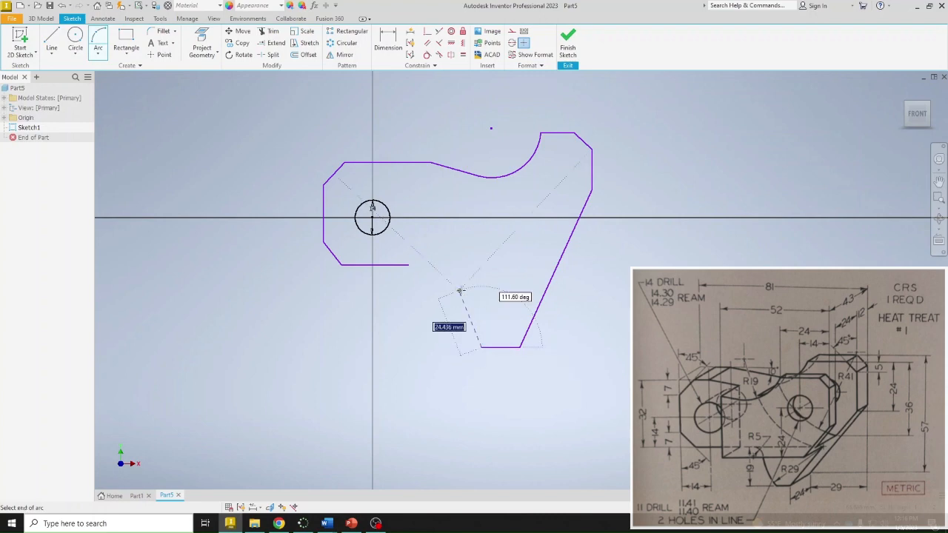
pyautogui.click(450, 265)
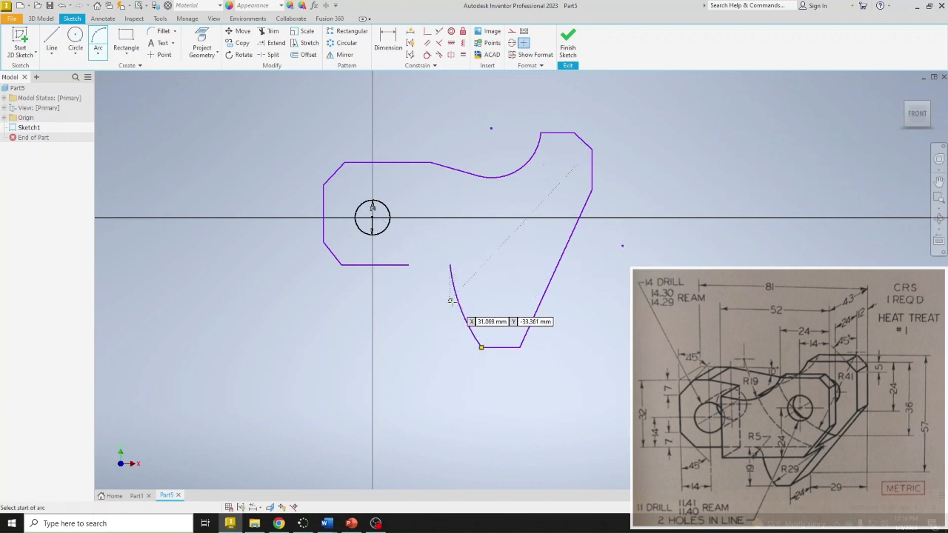
pyautogui.click(456, 303)
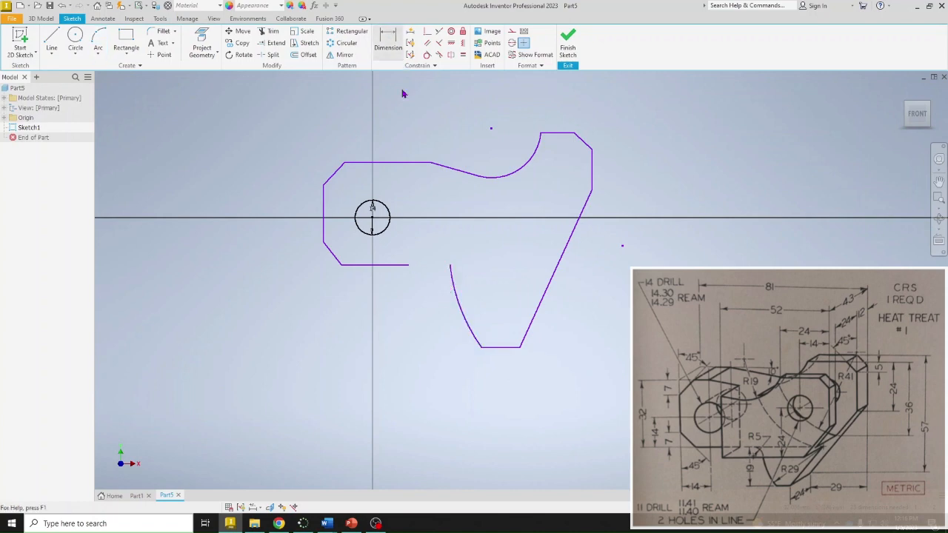
# Close the profile with a coincident constraint between the lower horizontal edge's open end and the lower arc's upper end
pyautogui.click(427, 31)
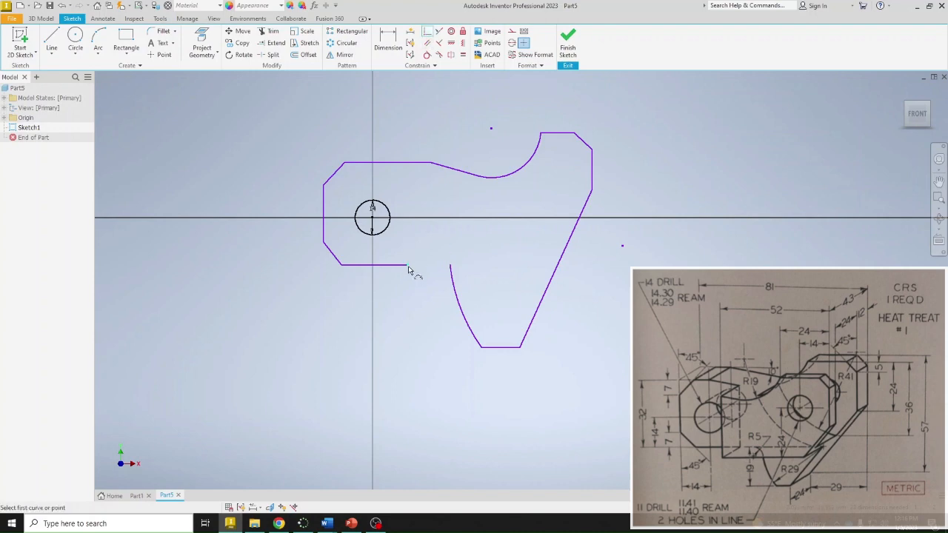
pyautogui.click(408, 265)
pyautogui.click(450, 266)
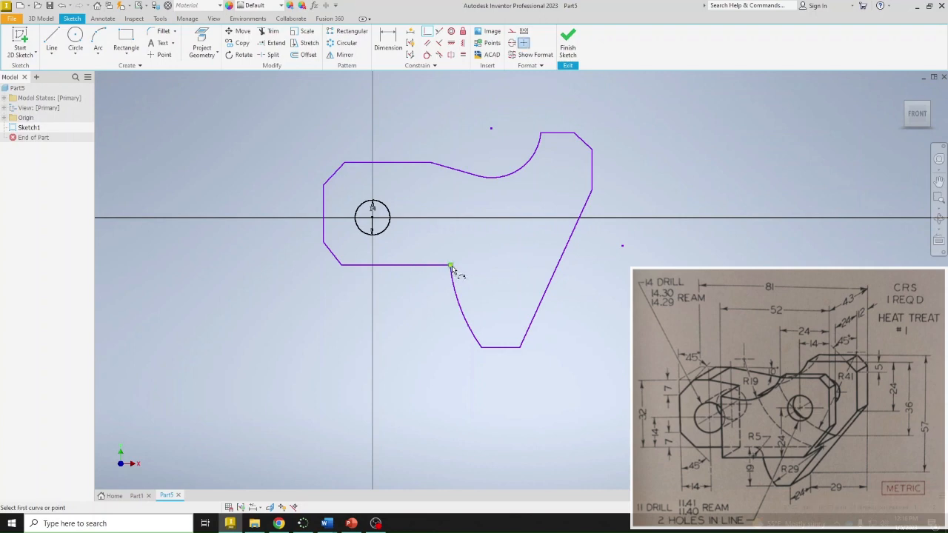
pyautogui.rightClick(422, 326)
pyautogui.click(482, 326)
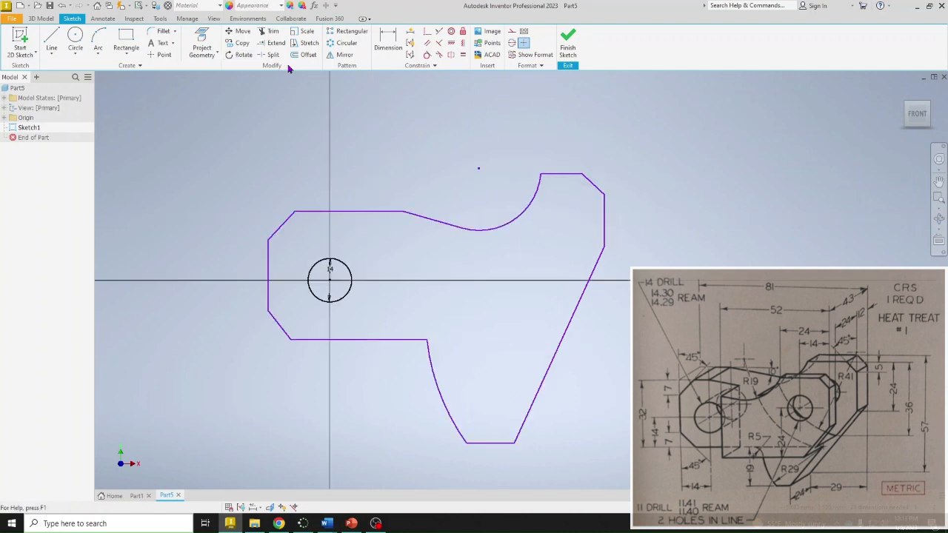
# Dimension the vertical distance from the circle's centre to the lower horizontal edge as 14 mm
pyautogui.click(389, 46)
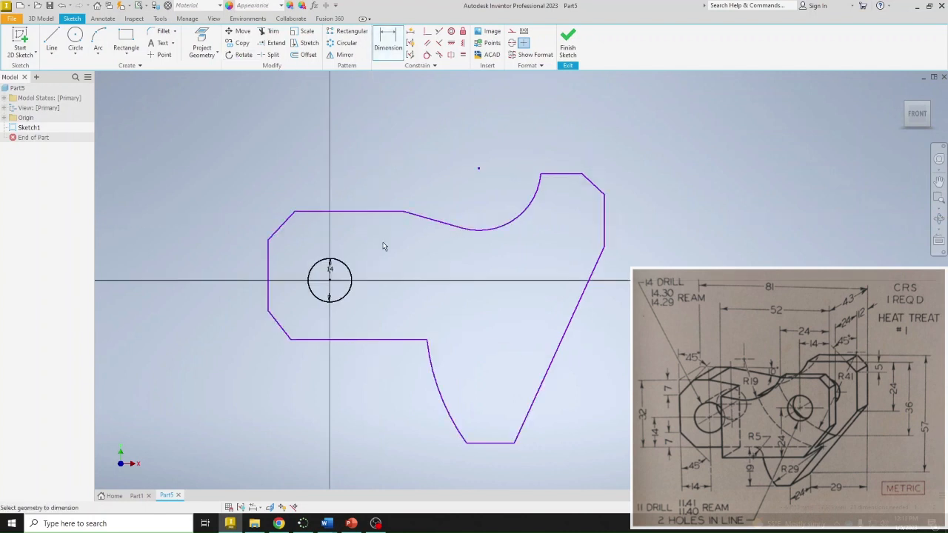
pyautogui.click(348, 291)
pyautogui.click(343, 340)
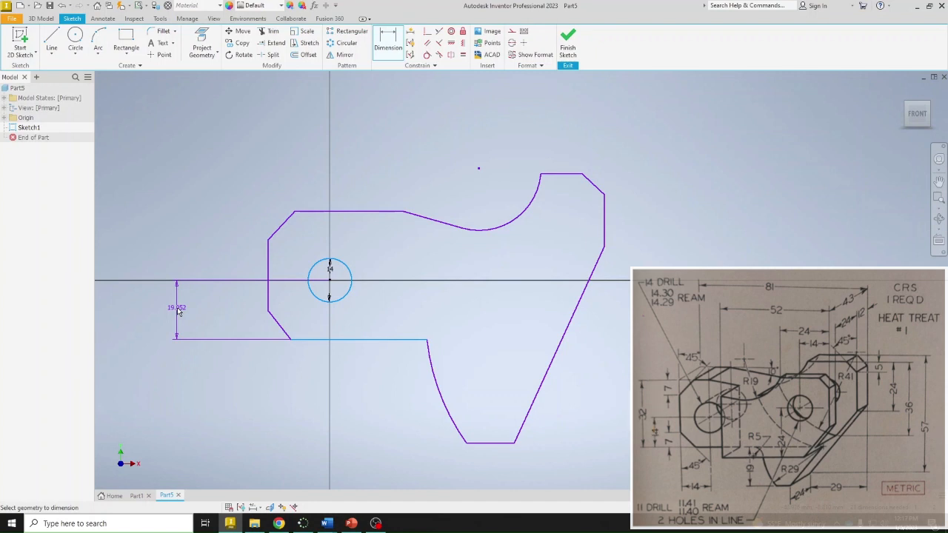
pyautogui.click(178, 311)
pyautogui.write('14')
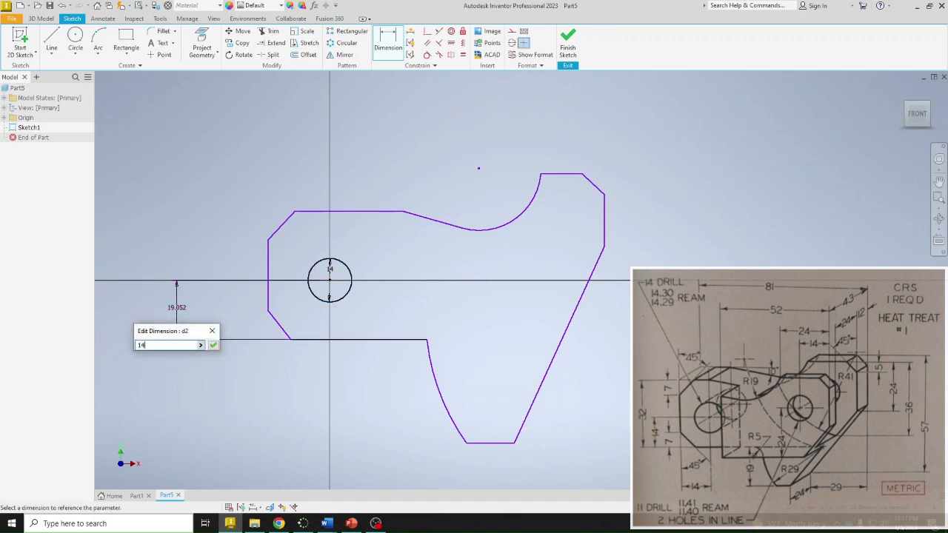
pyautogui.press('Return')
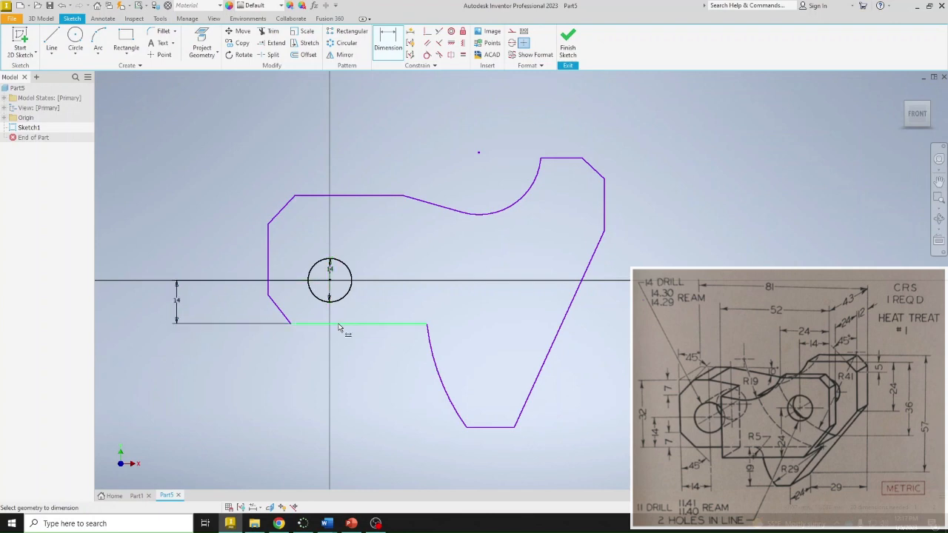
# Dimension the vertical height of the lower angled corner beside the circle as 7 mm
pyautogui.click(275, 311)
pyautogui.click(246, 310)
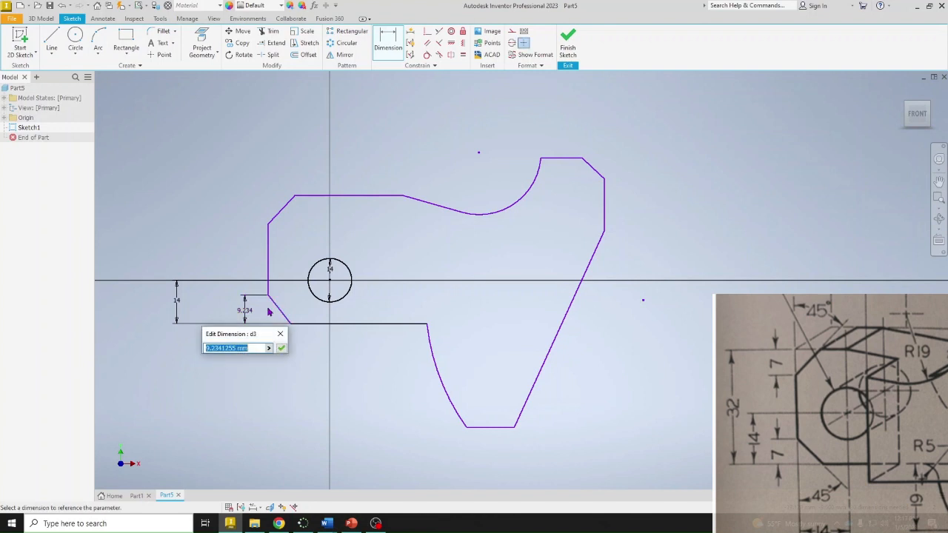
pyautogui.write('7')
pyautogui.press('Return')
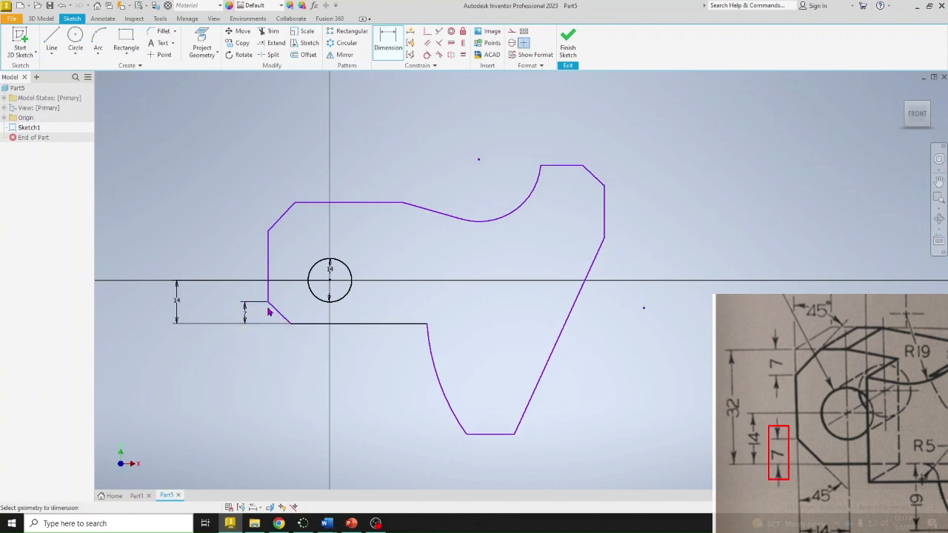
# Dimension the vertical height of the upper angled corner beside the circle as 7 mm
pyautogui.click(274, 219)
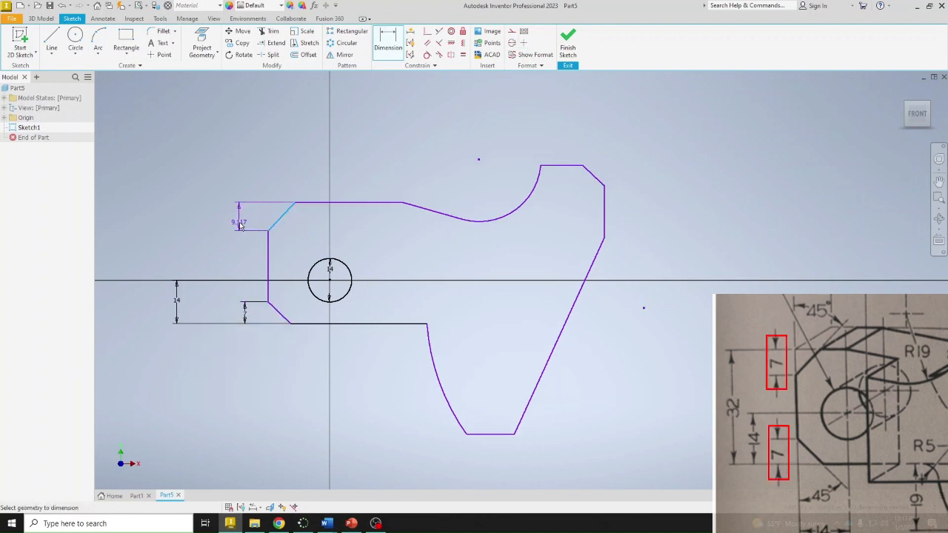
pyautogui.click(239, 226)
pyautogui.write('7')
pyautogui.press('Return')
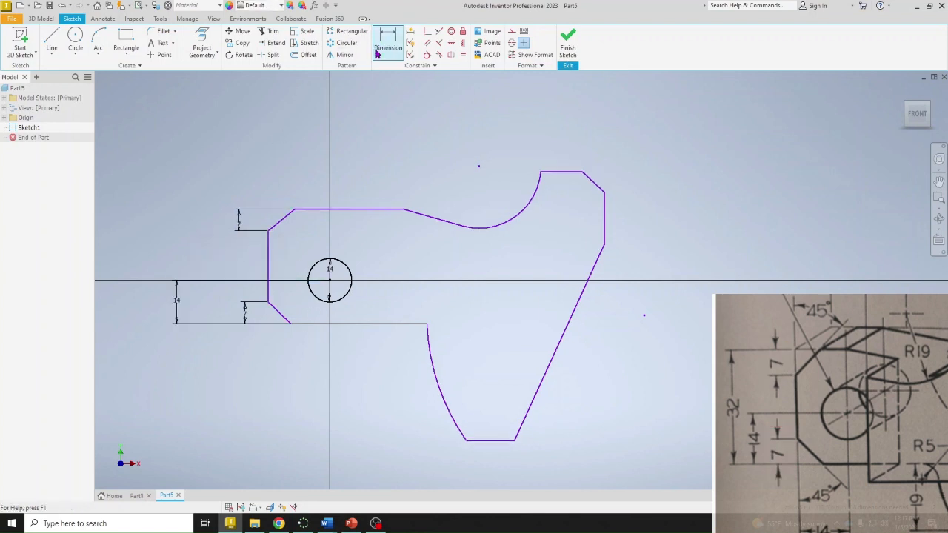
# Dimension the angle between the upper angled corner and the extension of the left vertical edge as 45 degrees
pyautogui.click(281, 220)
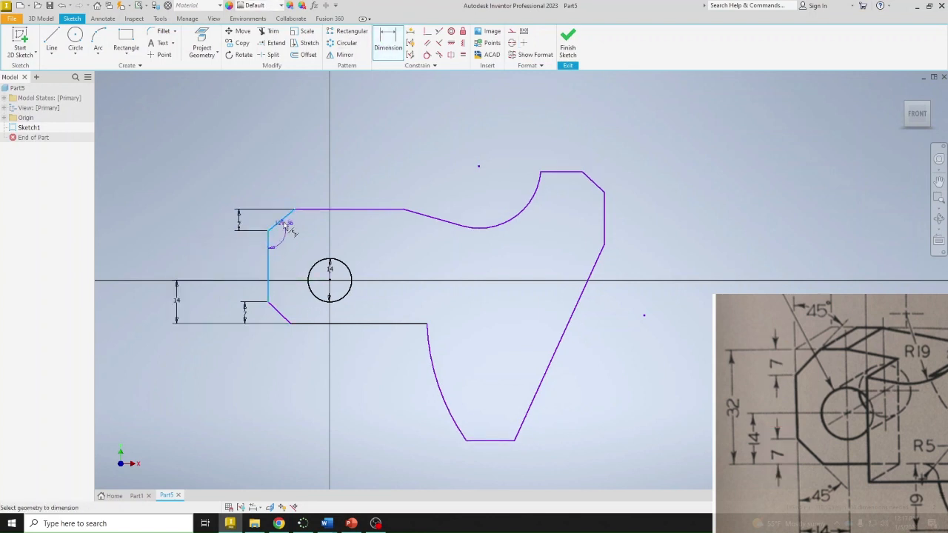
pyautogui.click(269, 245)
pyautogui.click(294, 194)
pyautogui.write('45')
pyautogui.press('Return')
# Dimension the angle between the lower angled corner and the extension of the left vertical edge as 45 degrees
pyautogui.click(269, 294)
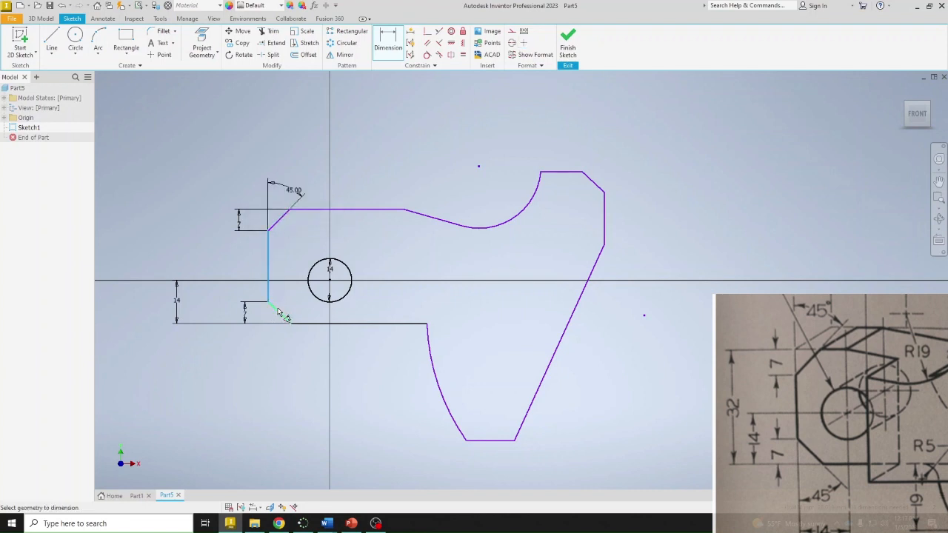
pyautogui.click(277, 311)
pyautogui.click(280, 344)
pyautogui.write('45')
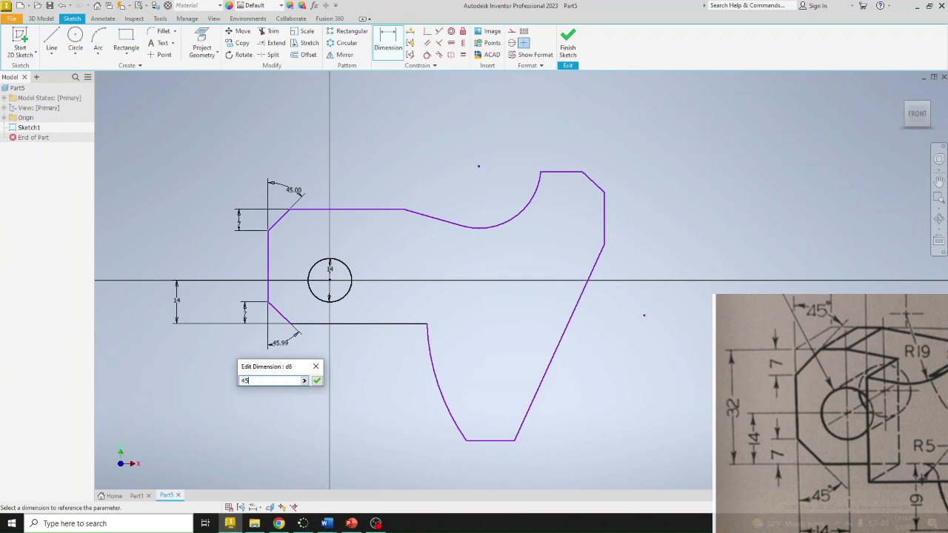
pyautogui.press('Return')
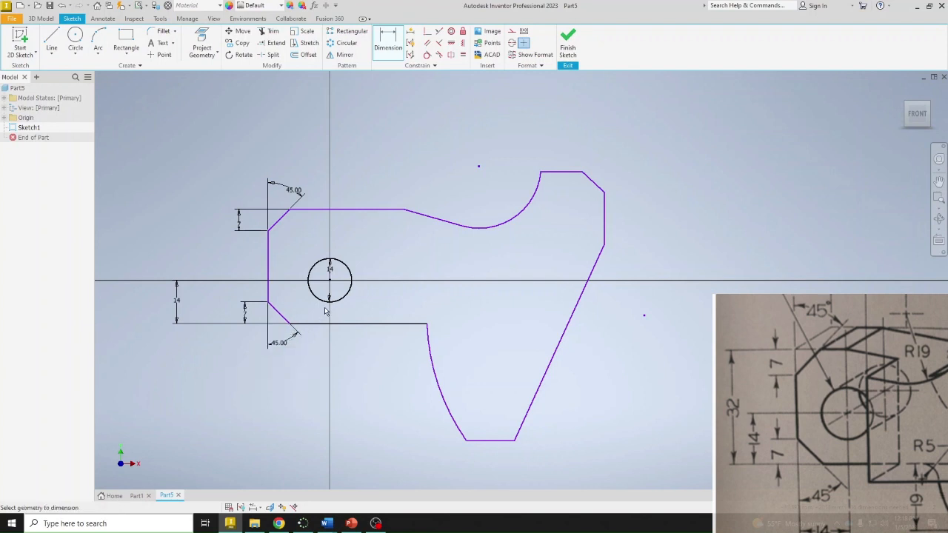
# Dimension the vertical distance between the lower and upper horizontal edges around the circle as 32 mm
pyautogui.click(312, 325)
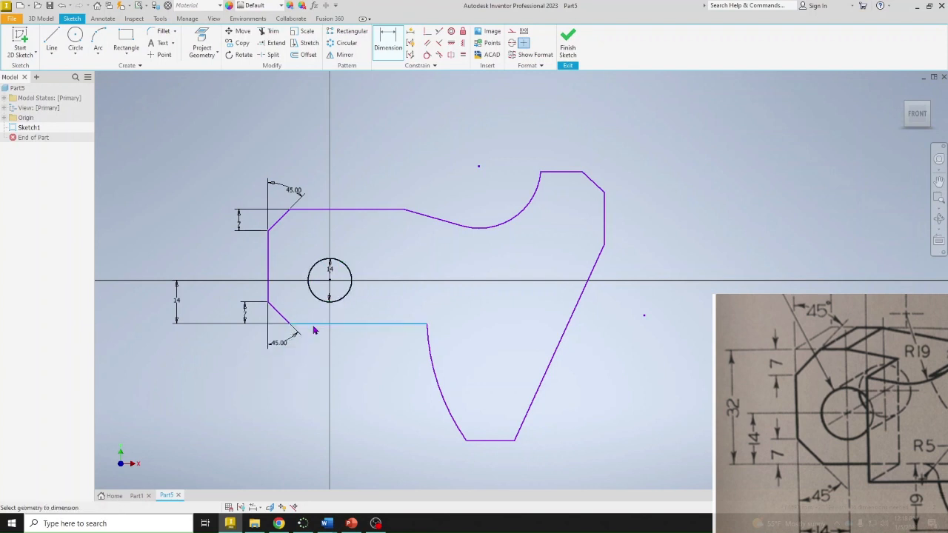
pyautogui.click(304, 214)
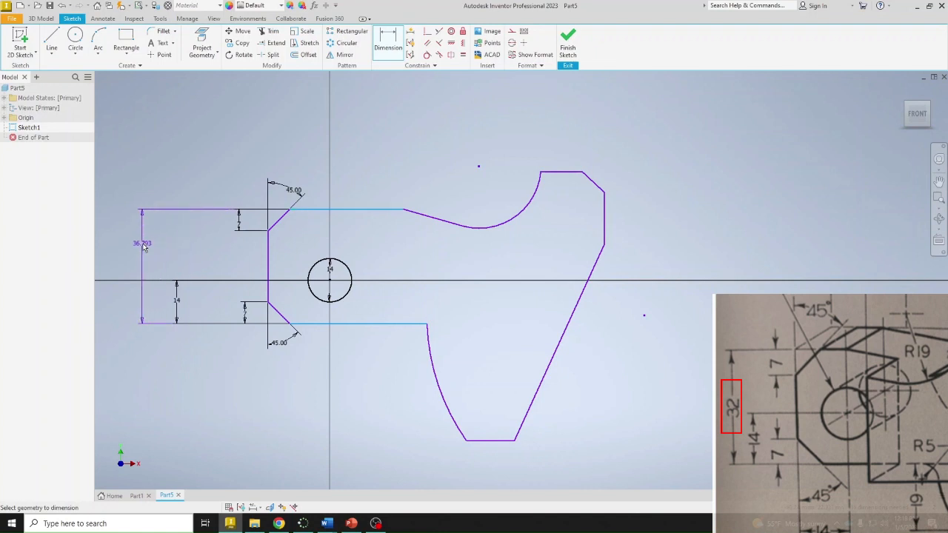
pyautogui.click(144, 252)
pyautogui.write('32')
pyautogui.press('Return')
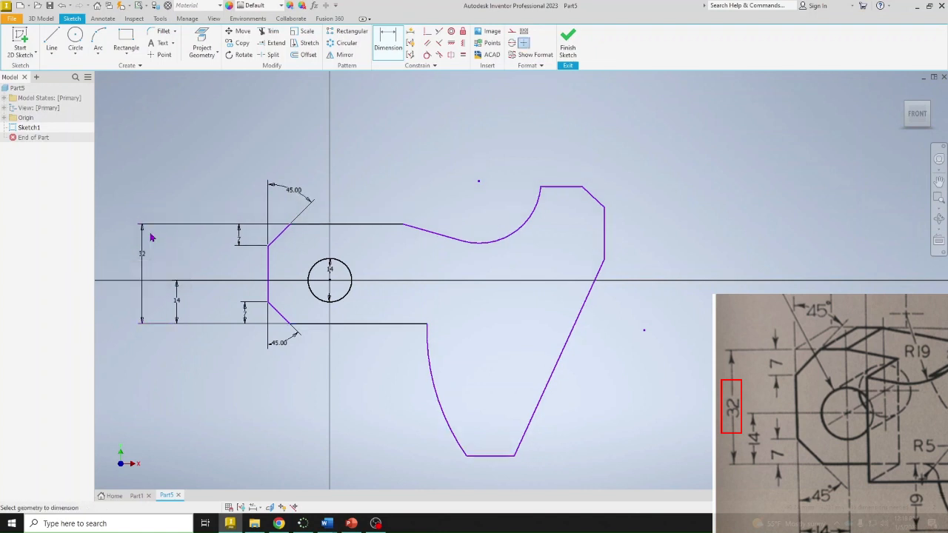
# Dimension the horizontal distance from the left vertical edge to the circle's centre as 14 mm
pyautogui.click(268, 270)
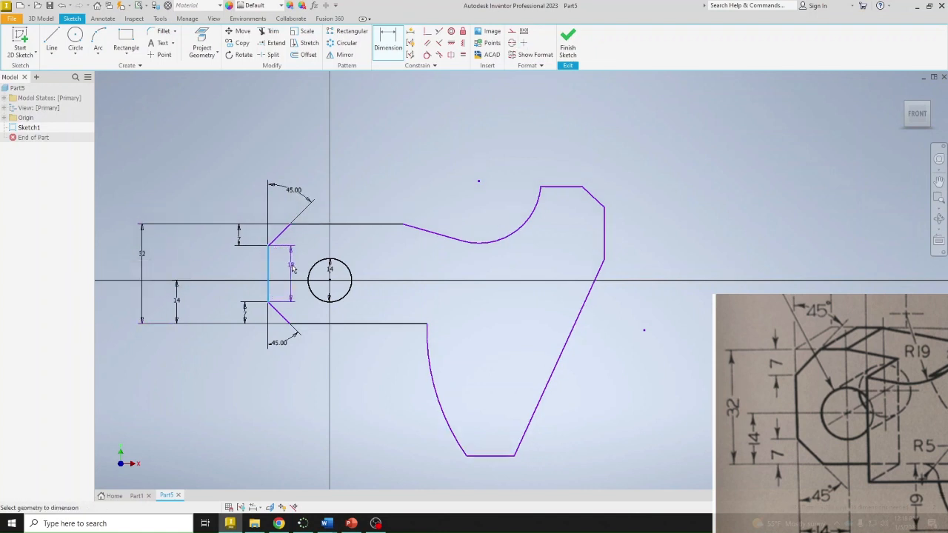
pyautogui.click(310, 271)
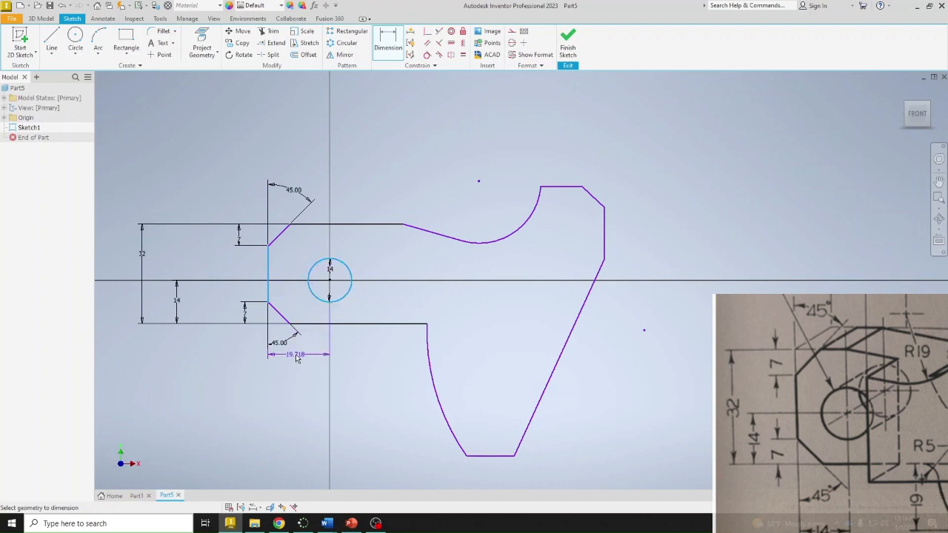
pyautogui.click(293, 378)
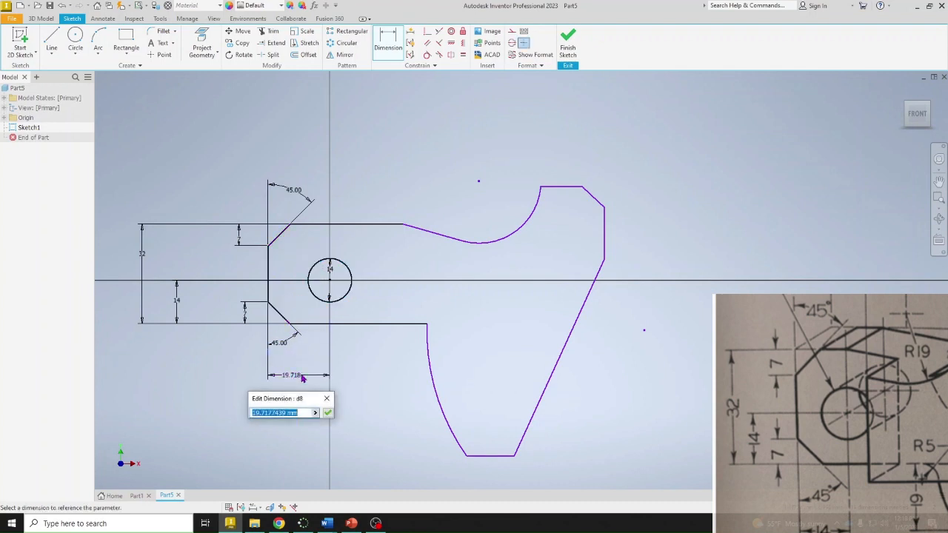
pyautogui.write('14')
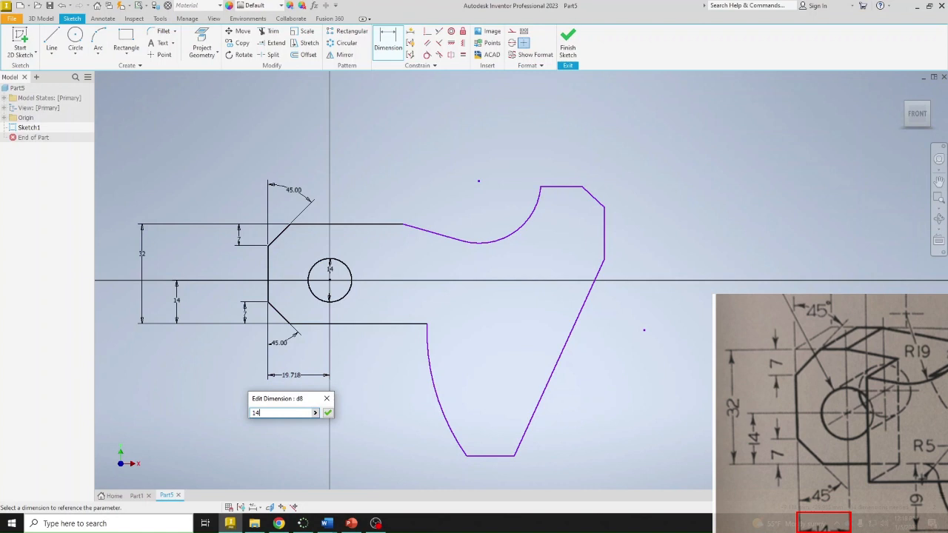
pyautogui.press('Return')
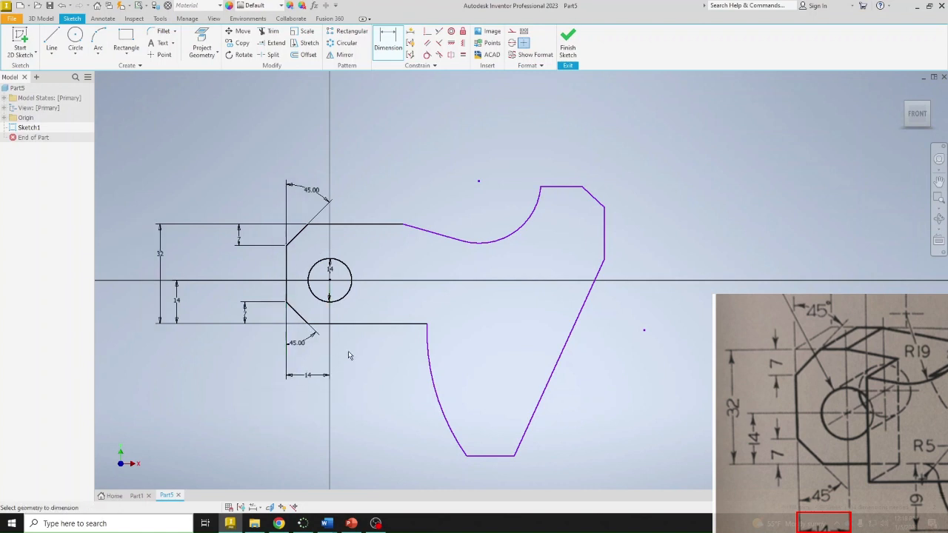
# Dimension the angle between the upper horizontal edge and the adjoining sloped line as 10 degrees, and the concave arc's radius as 19 mm
pyautogui.click(369, 224)
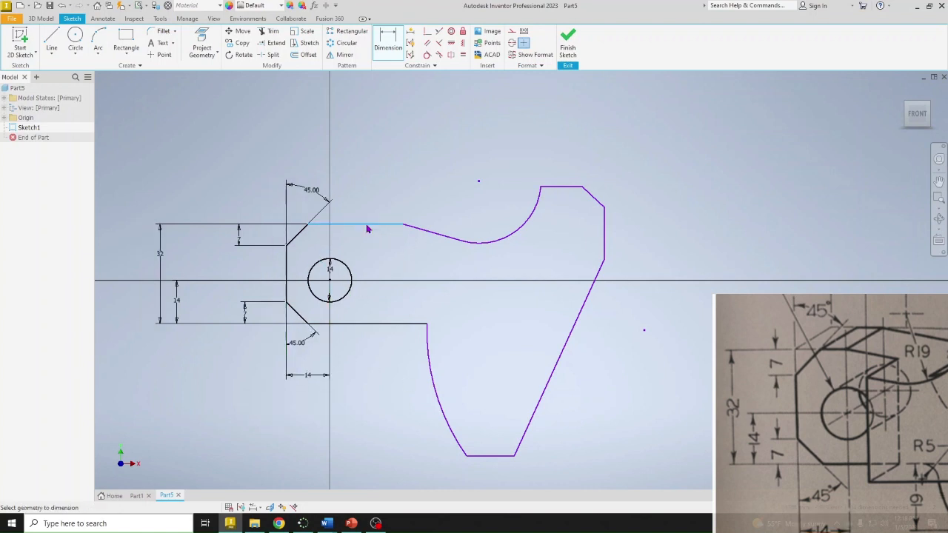
pyautogui.click(428, 234)
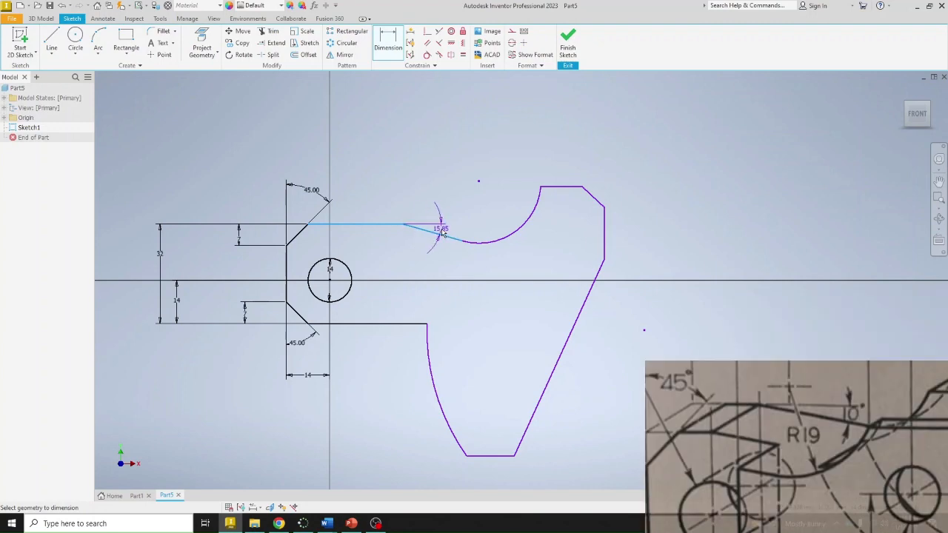
pyautogui.click(446, 230)
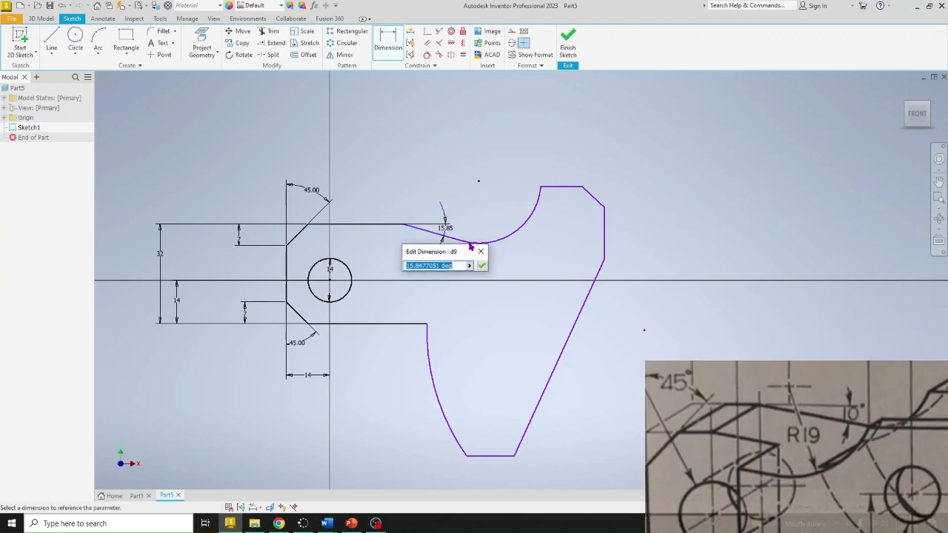
pyautogui.write('1')
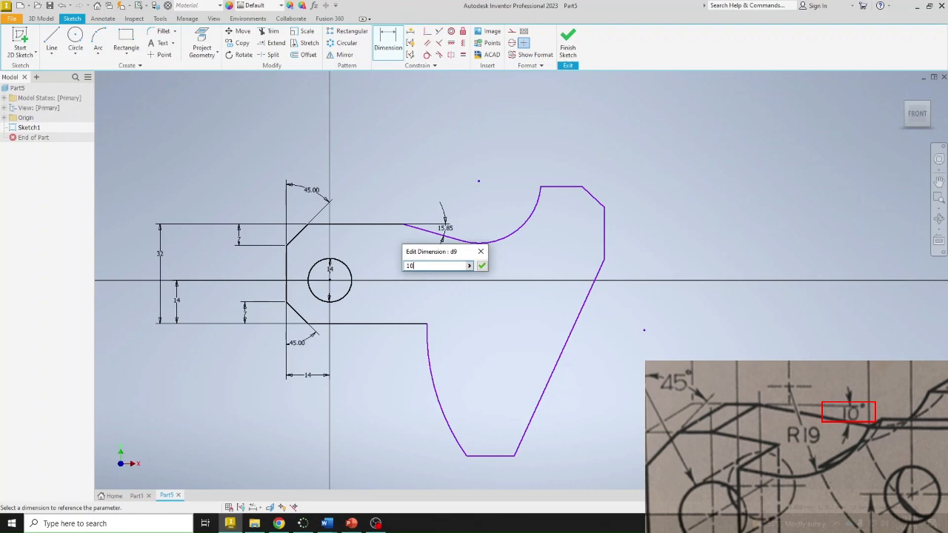
pyautogui.write('0')
pyautogui.press('Return')
pyautogui.scroll(2, 474, 244)
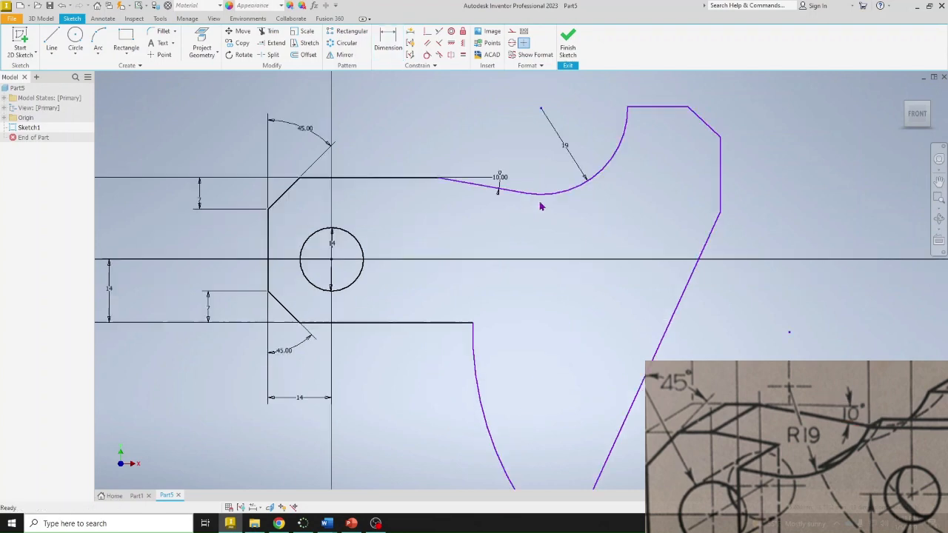
pyautogui.click(570, 151)
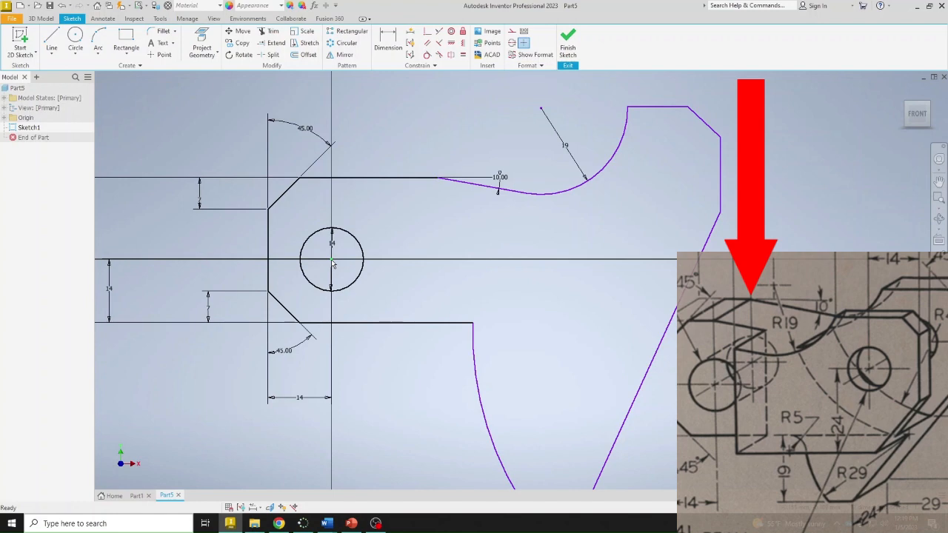
# Align the junction of the upper horizontal edge and the sloped line directly above the circle's centre with a vertical constraint
pyautogui.click(462, 42)
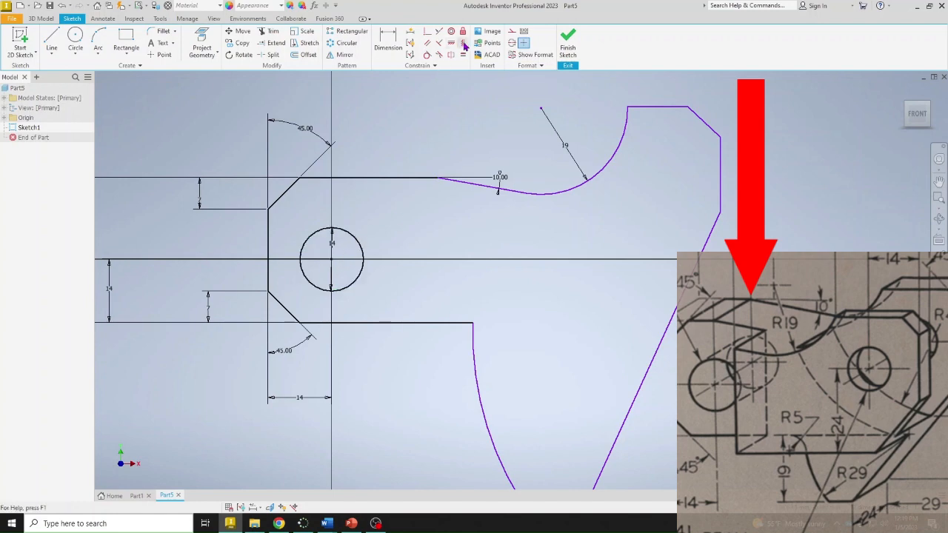
pyautogui.click(437, 180)
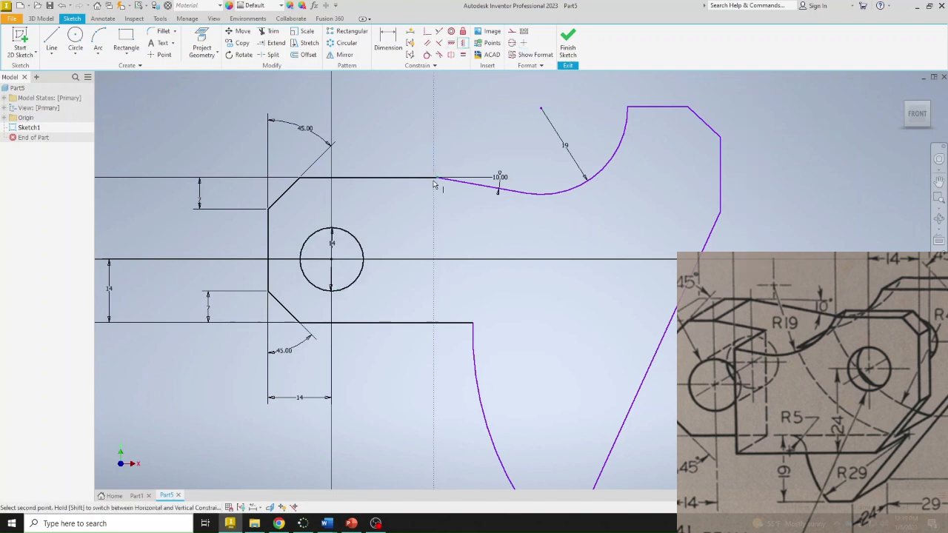
pyautogui.click(331, 262)
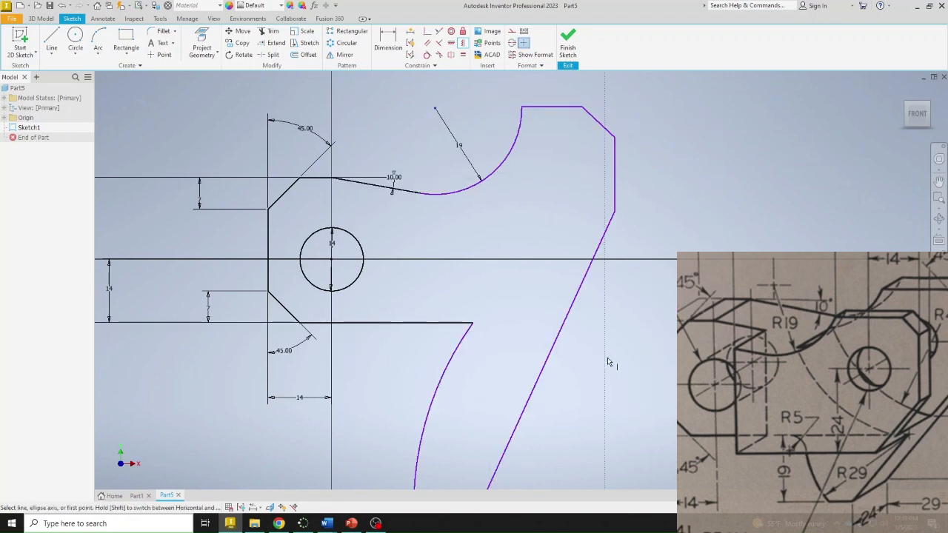
pyautogui.rightClick(652, 346)
pyautogui.click(606, 344)
# Reshape the lower leg by moving its bottom edge up and the lower horizontal edge's junction with the arc to the left
pyautogui.scroll(-3, 576, 381)
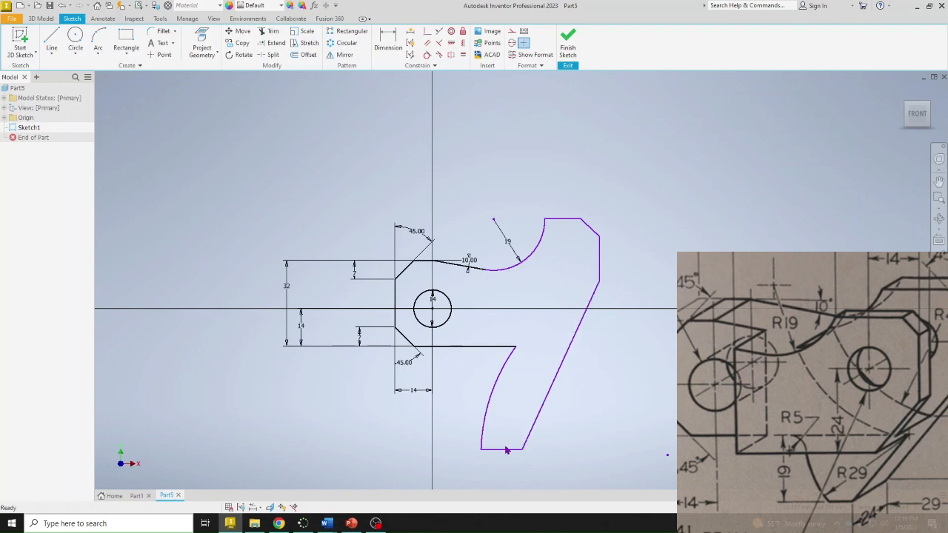
pyautogui.moveTo(506, 451); pyautogui.dragTo(511, 385)
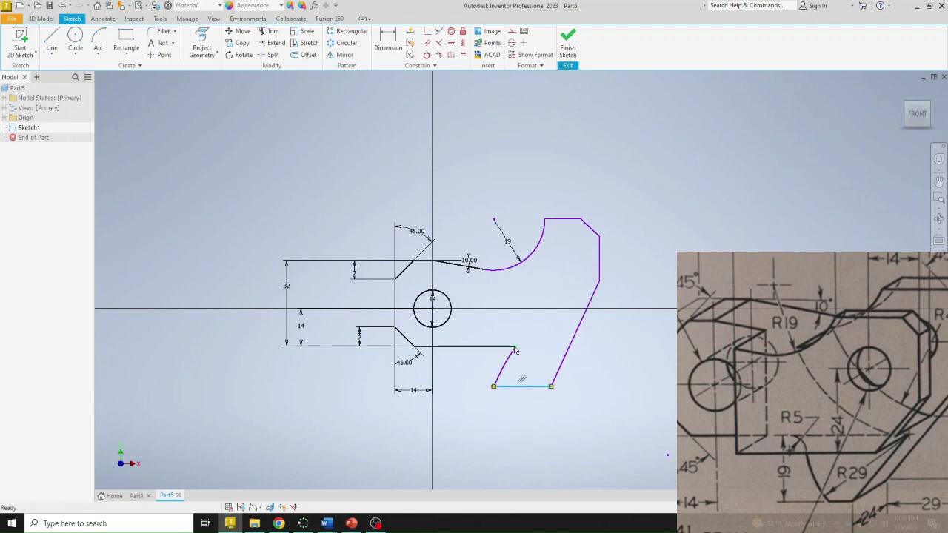
pyautogui.moveTo(514, 347); pyautogui.dragTo(482, 346)
# Dimension the vertical distance between the profile's topmost edge and its bottom edge as 57 mm
pyautogui.scroll(3, 537, 322)
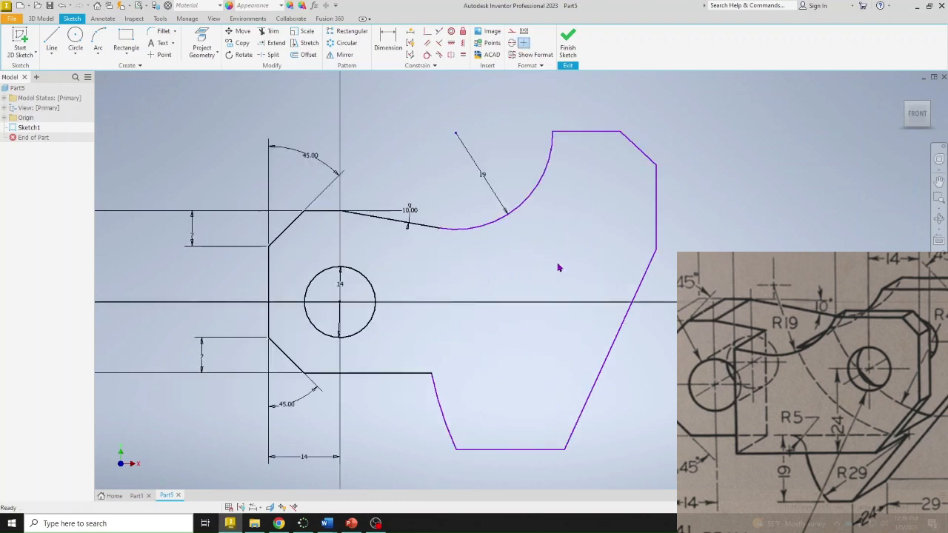
pyautogui.press('d')
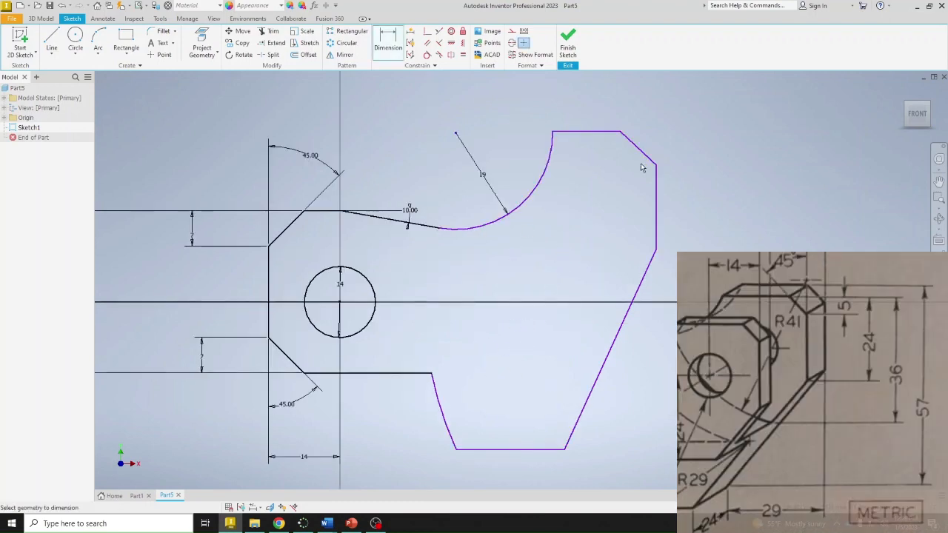
pyautogui.click(593, 135)
pyautogui.click(547, 449)
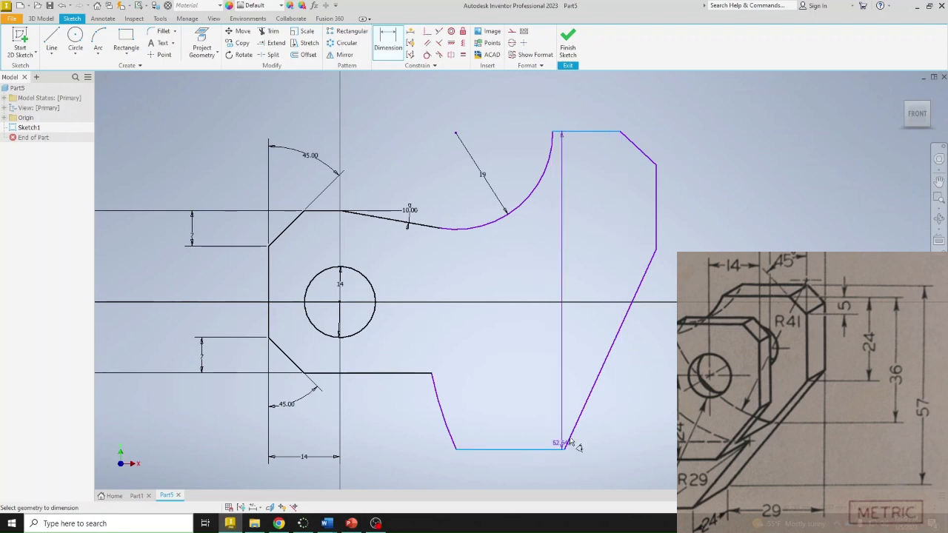
pyautogui.click(728, 193)
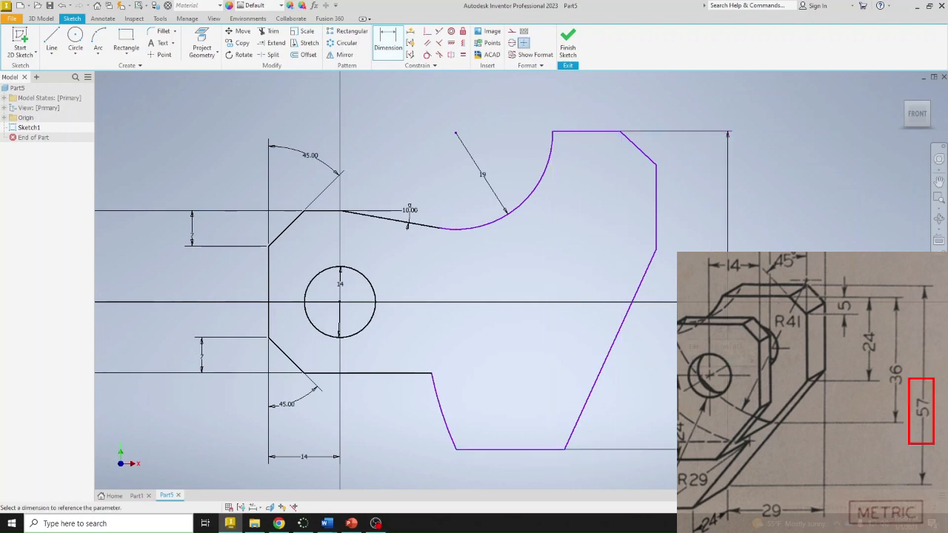
pyautogui.press('Return')
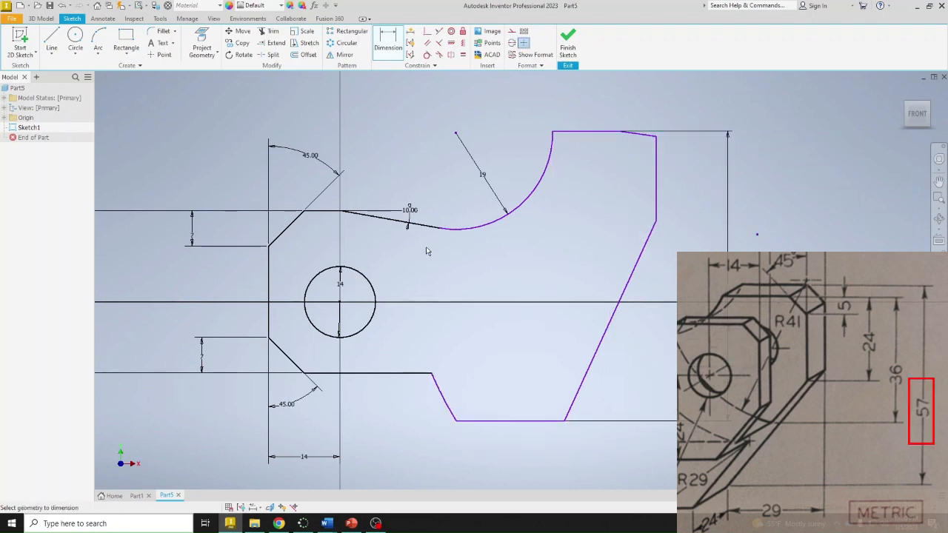
# Dimension the overall horizontal width between the profile's left and right vertical edges as 81 mm
pyautogui.click(655, 178)
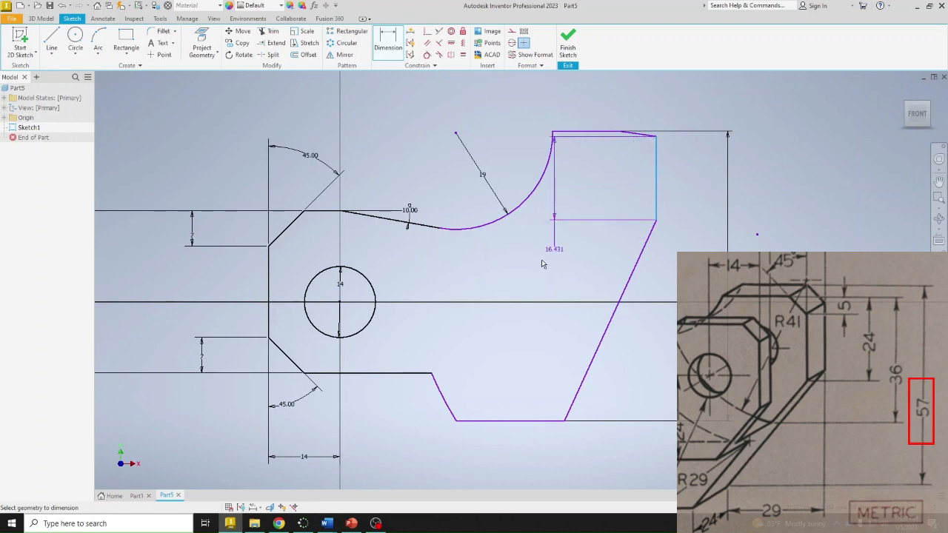
pyautogui.click(268, 287)
pyautogui.click(409, 95)
pyautogui.write('81')
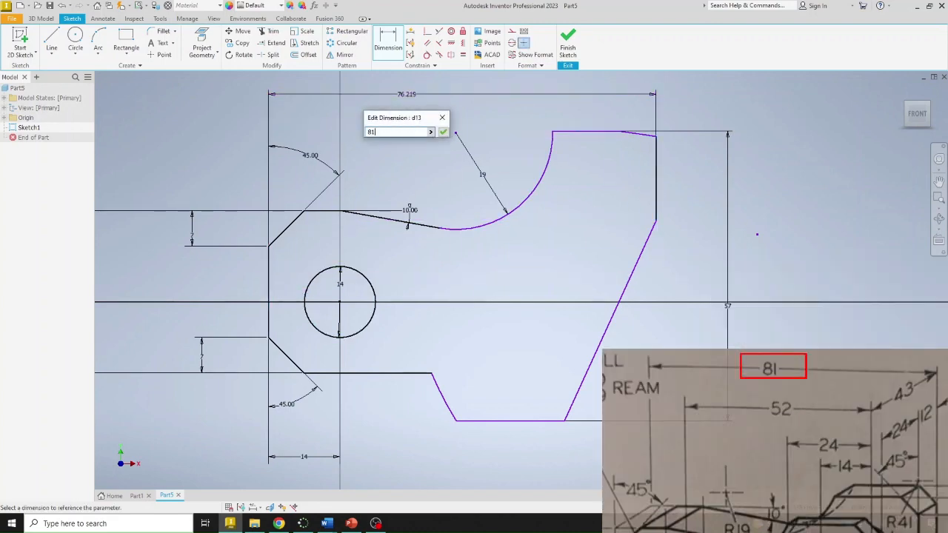
pyautogui.press('Return')
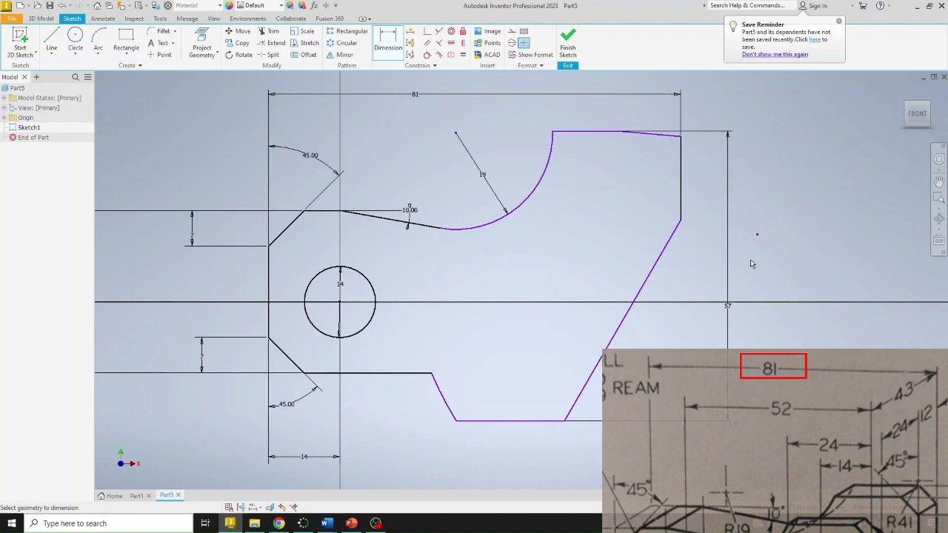
# Dimension the profile's upper-right chamfer with a 5 mm horizontal width and a 135° angle to the right vertical edge
pyautogui.click(652, 134)
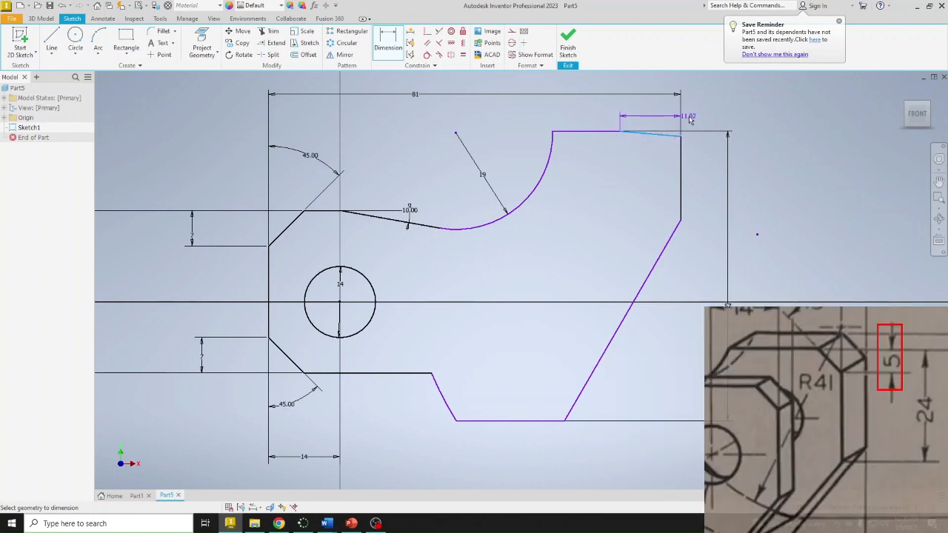
pyautogui.click(661, 122)
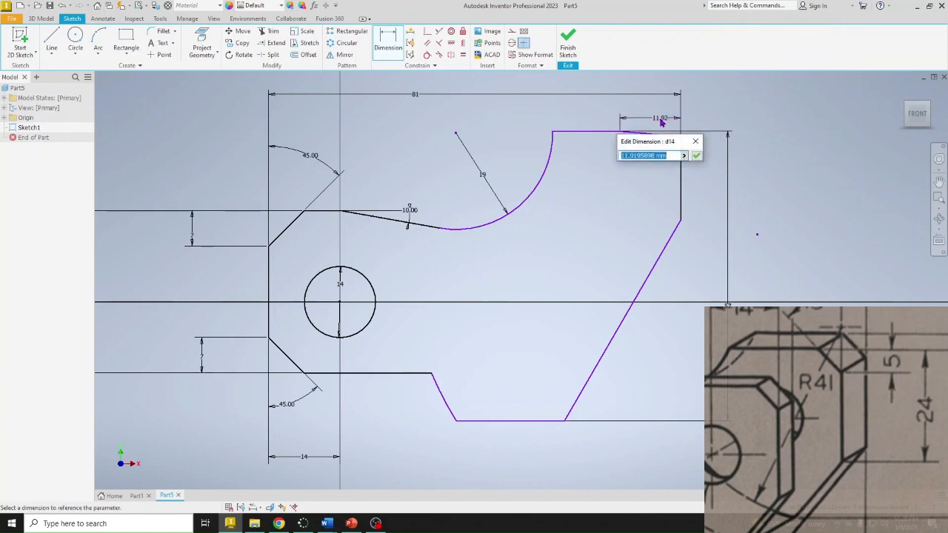
pyautogui.write('5')
pyautogui.press('Return')
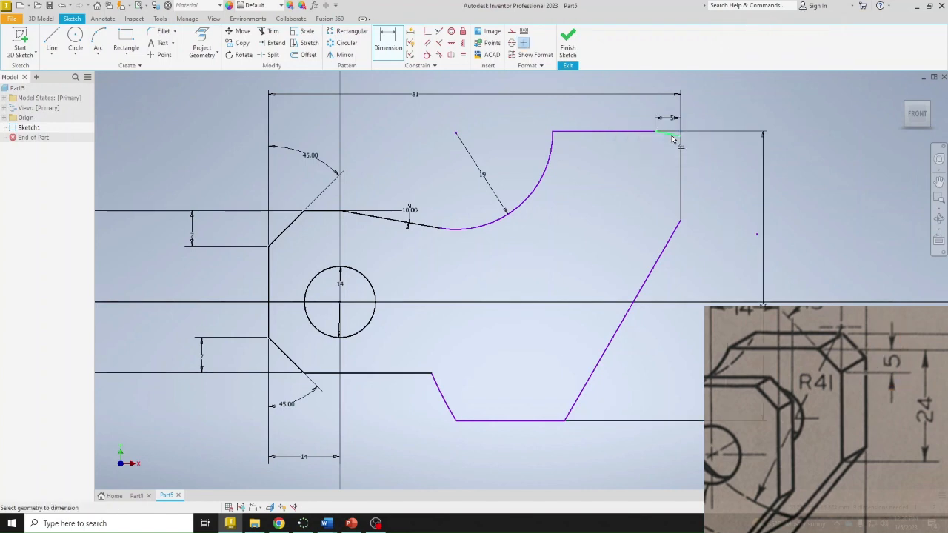
pyautogui.click(673, 137)
pyautogui.click(681, 154)
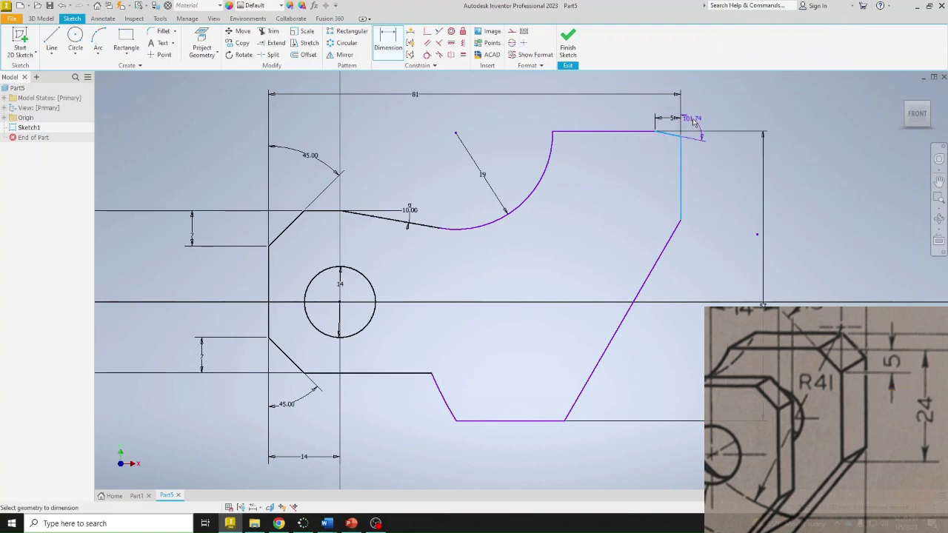
pyautogui.click(699, 123)
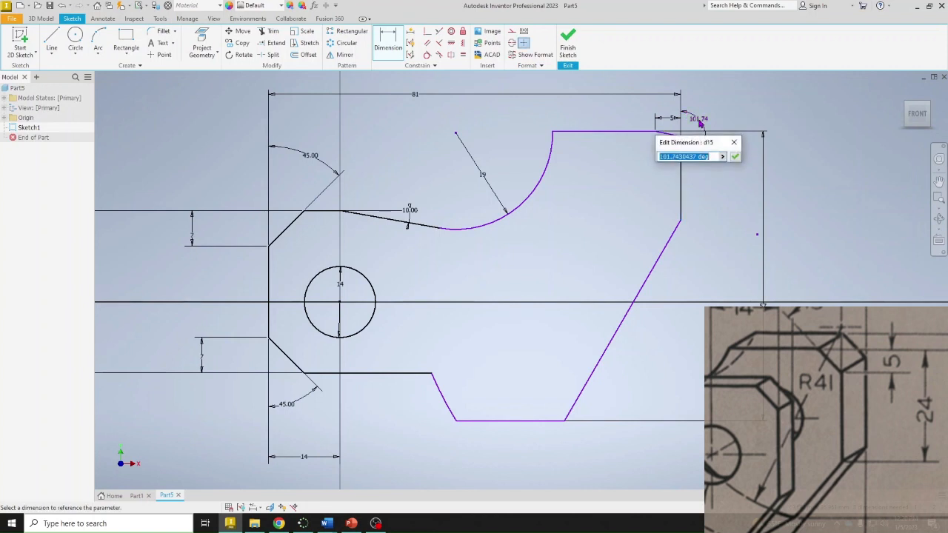
pyautogui.write('135')
pyautogui.press('Return')
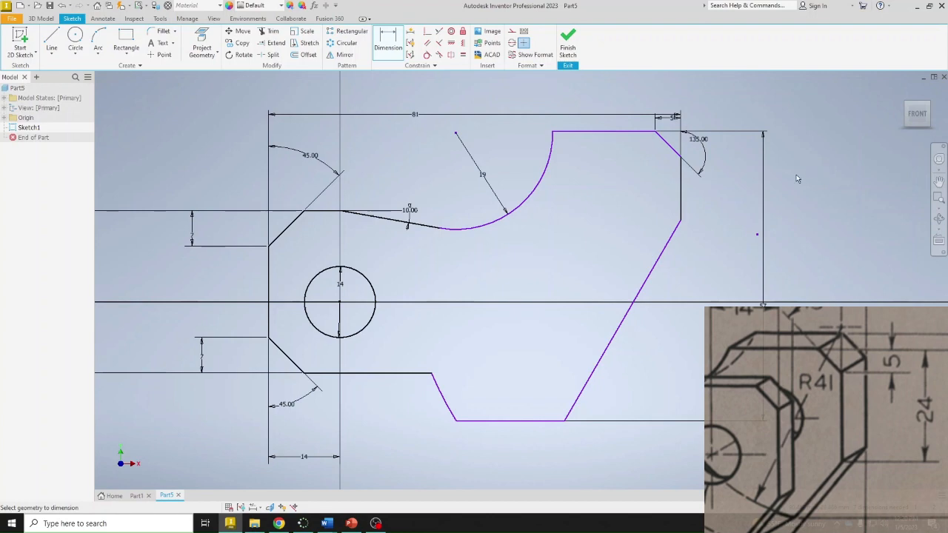
# Dimension the vertical distance from the topmost edge to the lower end of the right vertical edge as 24 mm
pyautogui.click(643, 132)
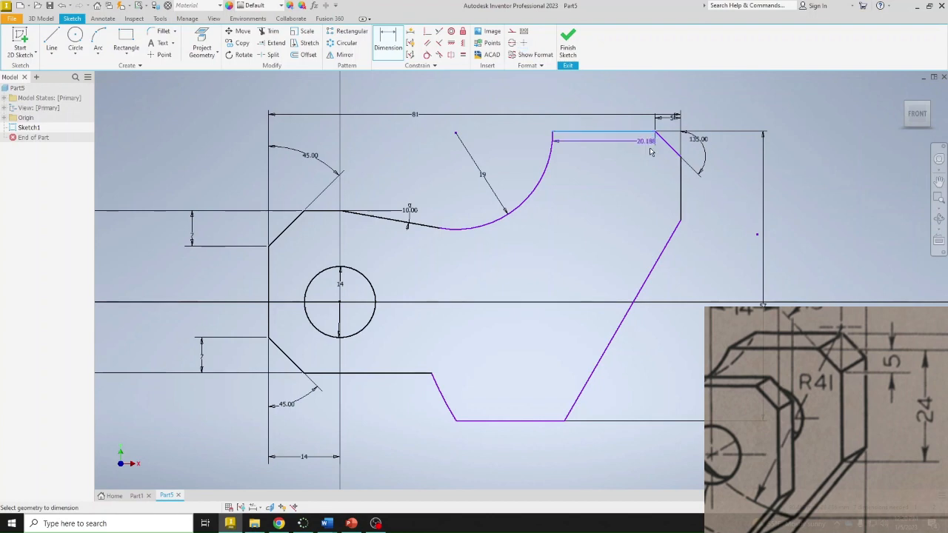
pyautogui.click(682, 221)
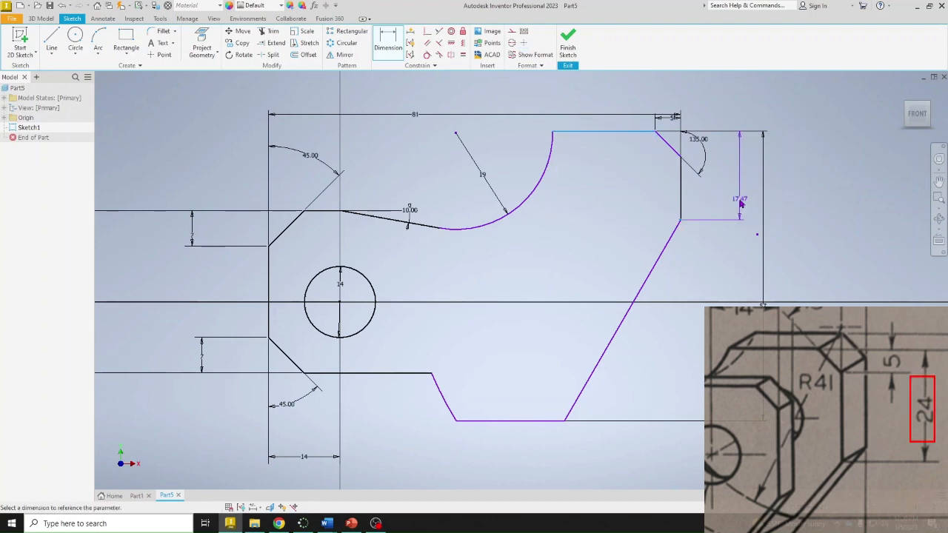
pyautogui.click(740, 203)
pyautogui.write('24')
pyautogui.press('Return')
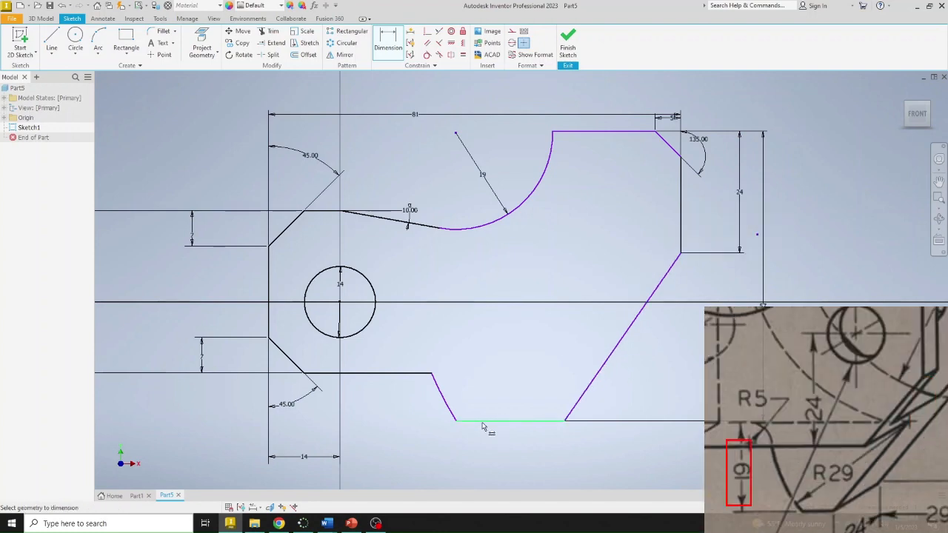
# Dimension the vertical distance between the lower leg's bottom edge and the lower horizontal edge as 19 mm
pyautogui.click(495, 427)
pyautogui.click(405, 377)
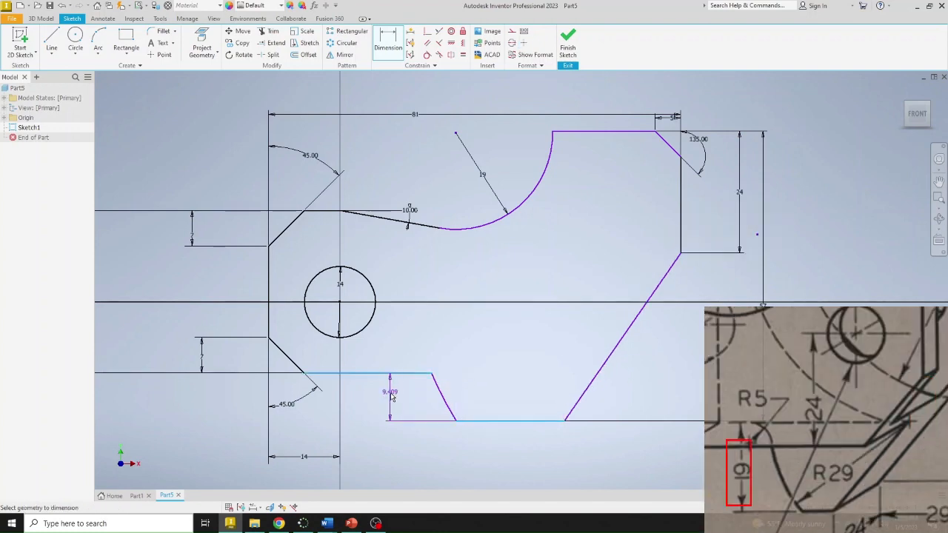
pyautogui.click(413, 397)
pyautogui.write('19')
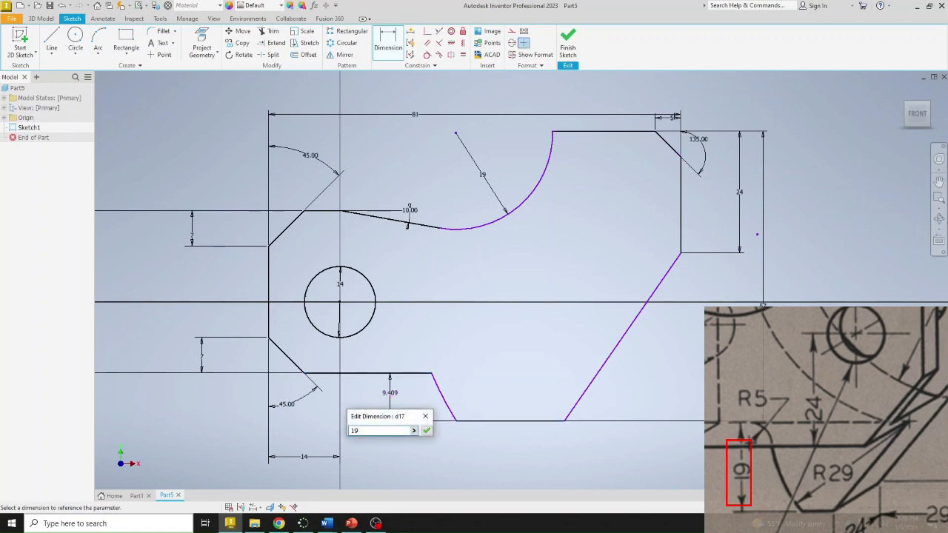
pyautogui.press('Return')
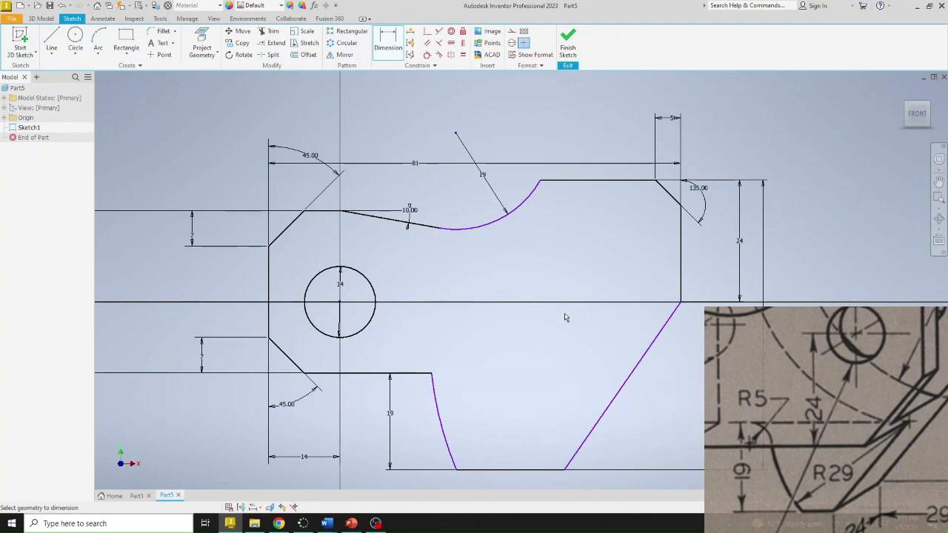
# Dimension the radius of the arc on the lower leg's left side as 29 mm
pyautogui.moveTo(571, 397); pyautogui.dragTo(576, 326, button='middle')
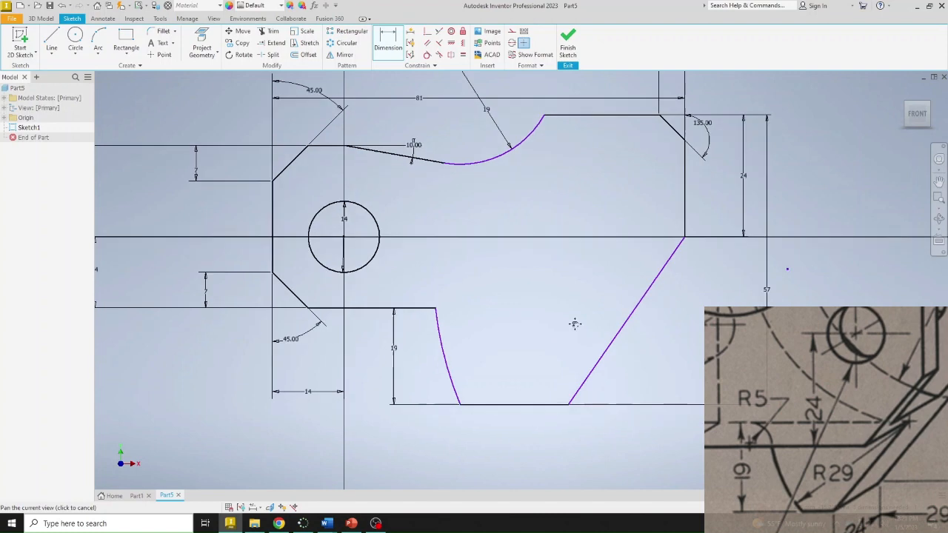
pyautogui.click(457, 398)
pyautogui.click(497, 372)
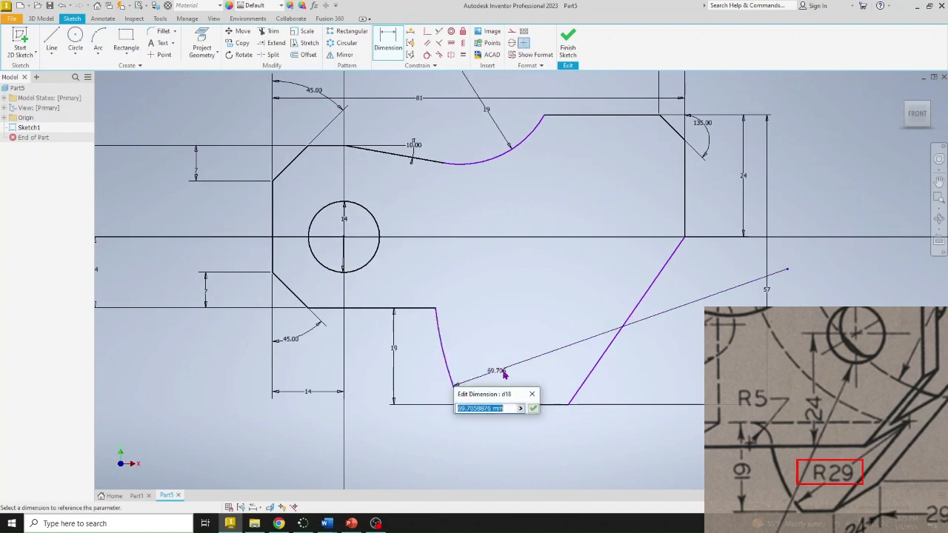
pyautogui.write('29')
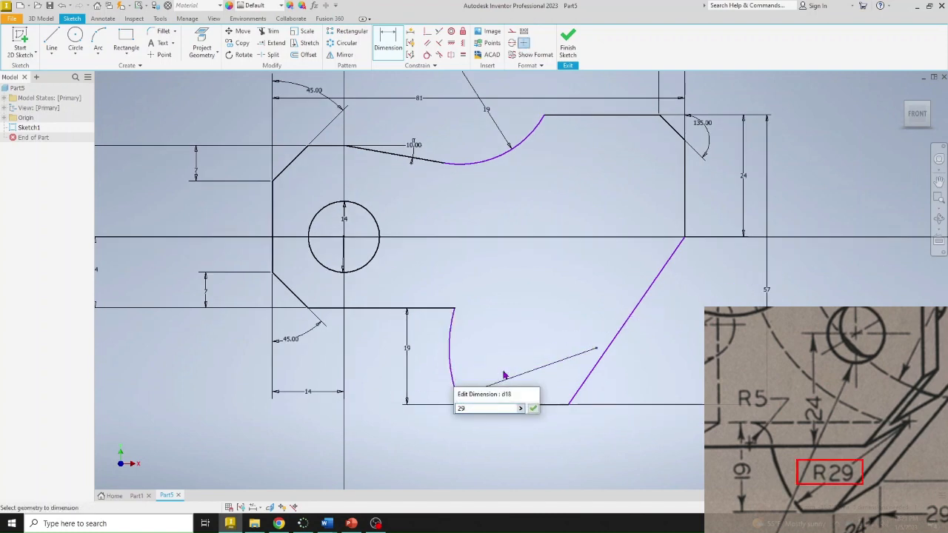
pyautogui.press('Return')
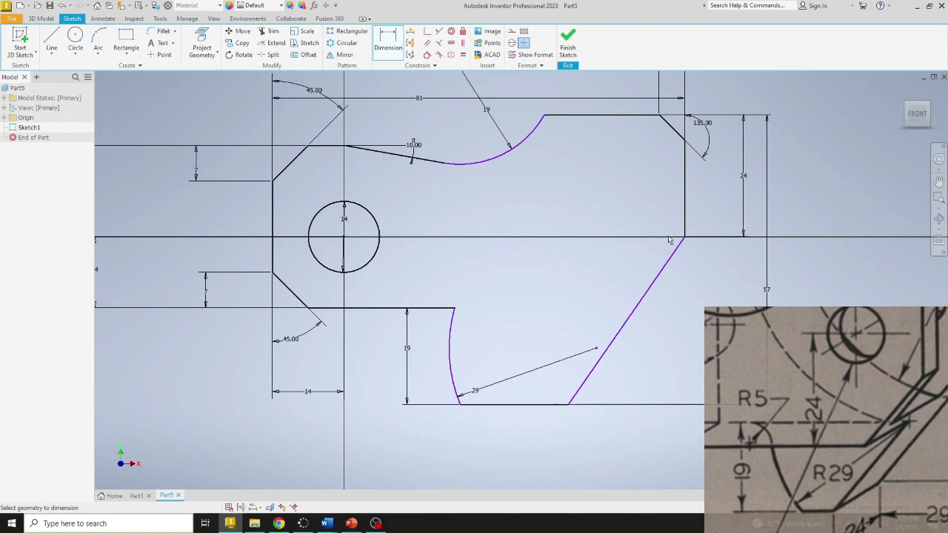
# Dimension the horizontal extent of the long sloped line on the right side as 29 mm and finish dimensioning
pyautogui.click(619, 337)
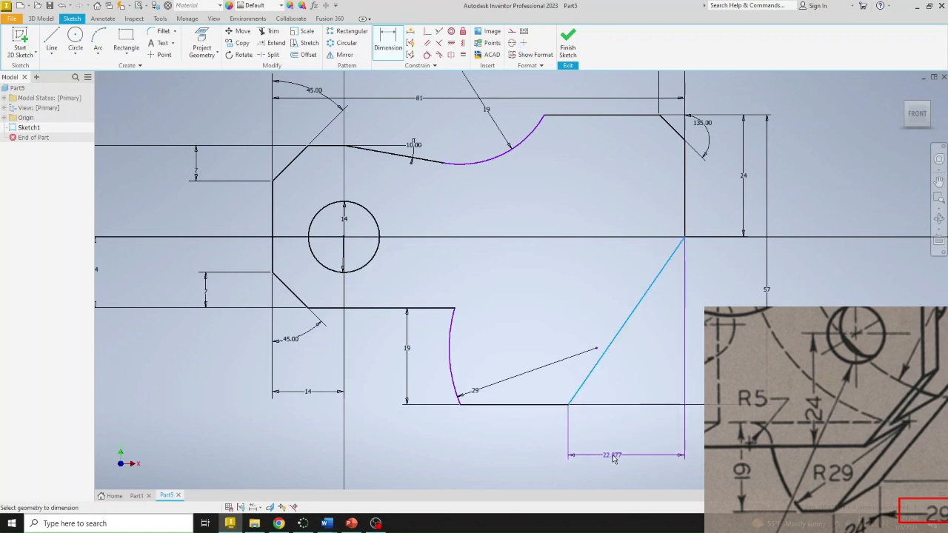
pyautogui.click(631, 459)
pyautogui.write('29')
pyautogui.press('Return')
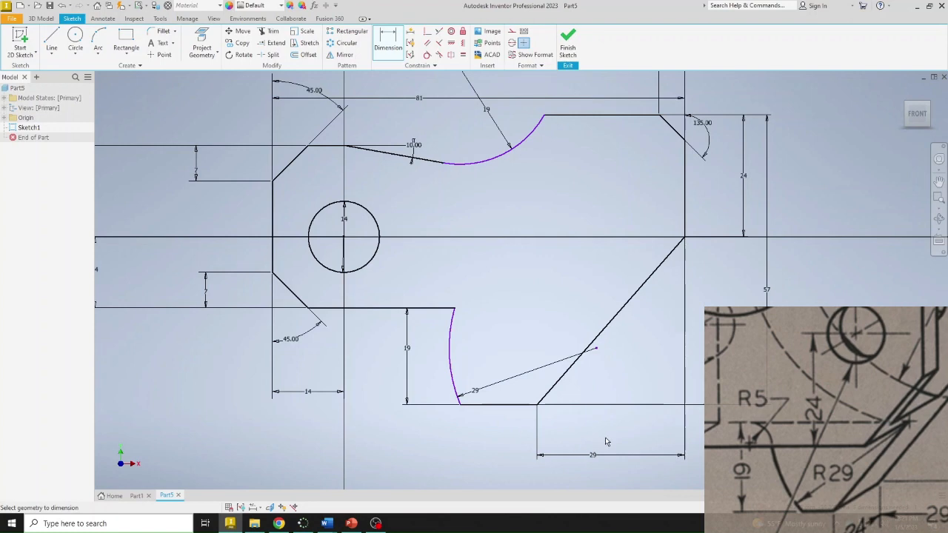
pyautogui.rightClick(606, 437)
pyautogui.click(633, 441)
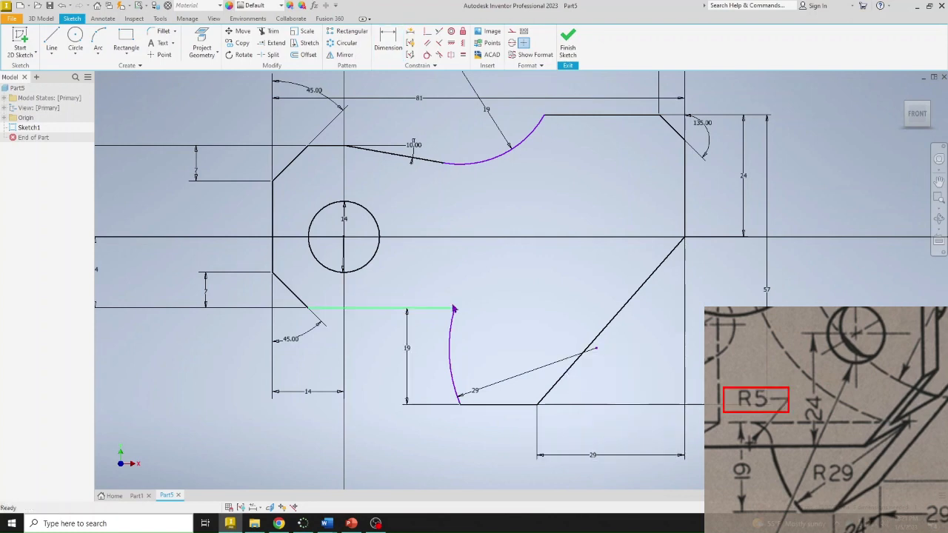
# Fillet the corner between the lower horizontal edge and the 29 mm arc with a 5 mm radius
pyautogui.click(159, 34)
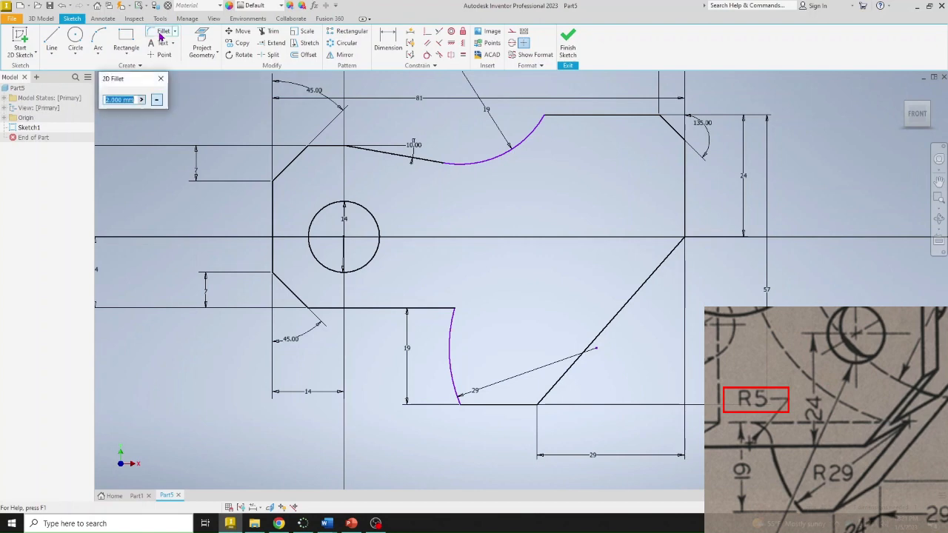
pyautogui.write('5')
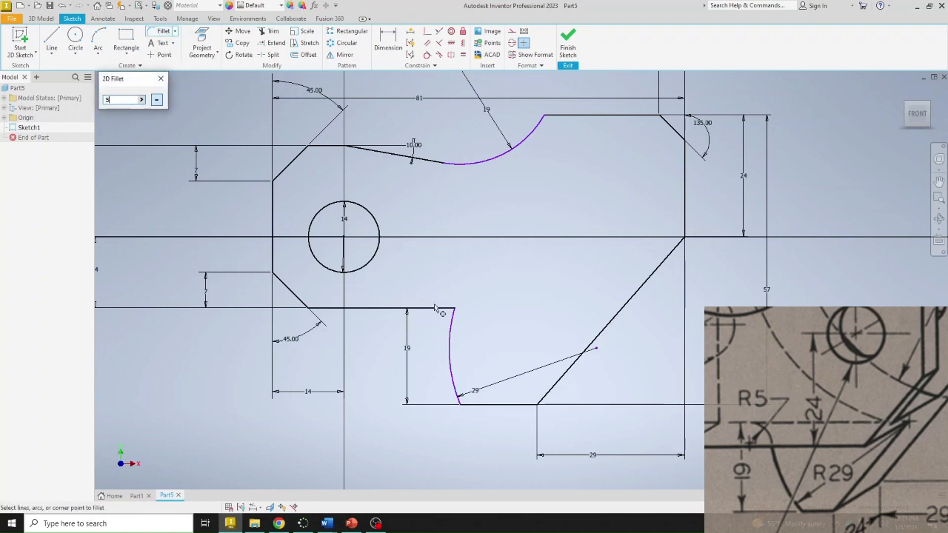
pyautogui.click(452, 321)
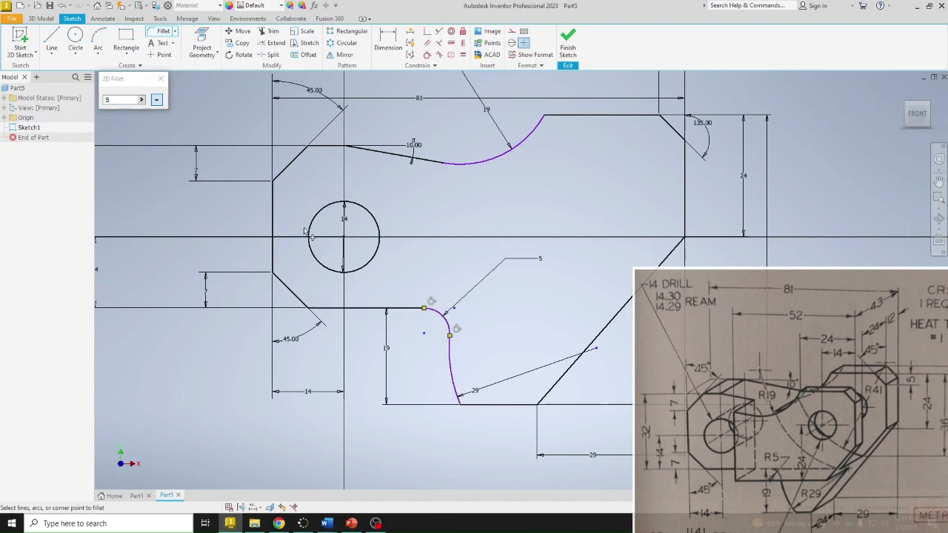
pyautogui.press('Escape')
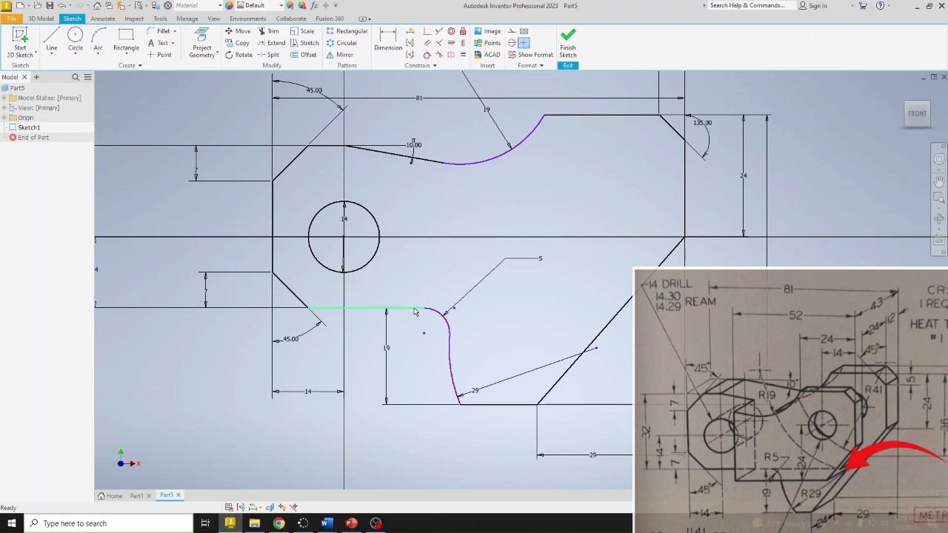
# Align the 29 mm arc's centre point with the fillet's endpoint on the lower horizontal edge using a horizontal constraint
pyautogui.click(451, 44)
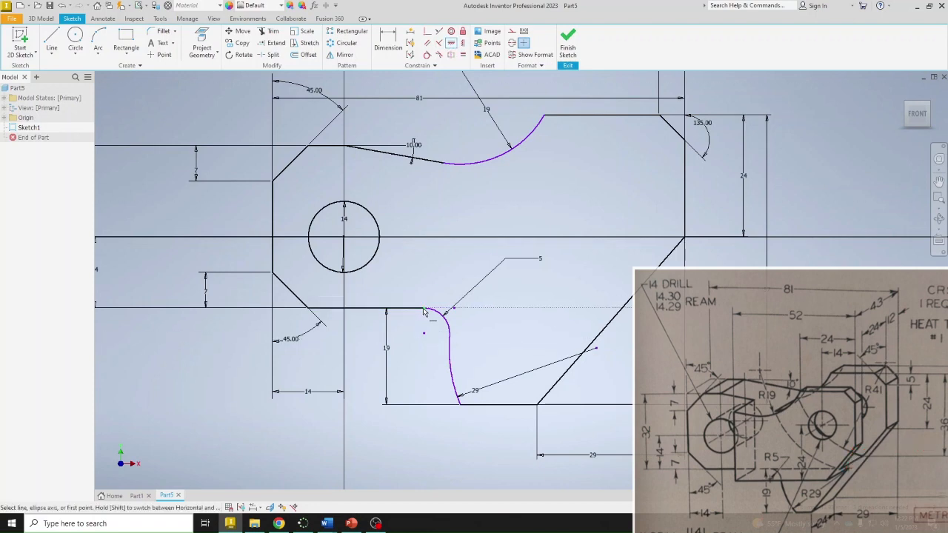
pyautogui.click(424, 309)
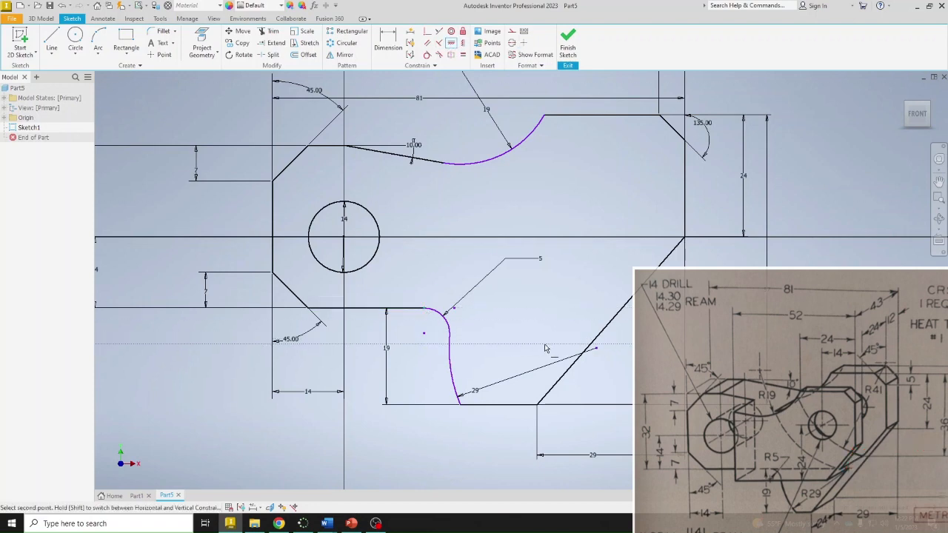
pyautogui.click(600, 352)
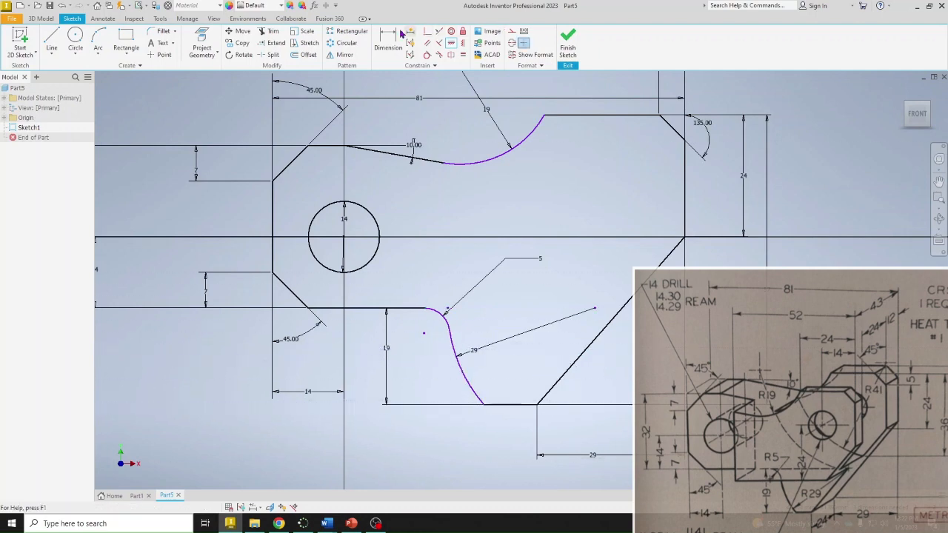
# Make the 29 mm arc's centre point coincident with the long sloped line on the right side
pyautogui.click(427, 32)
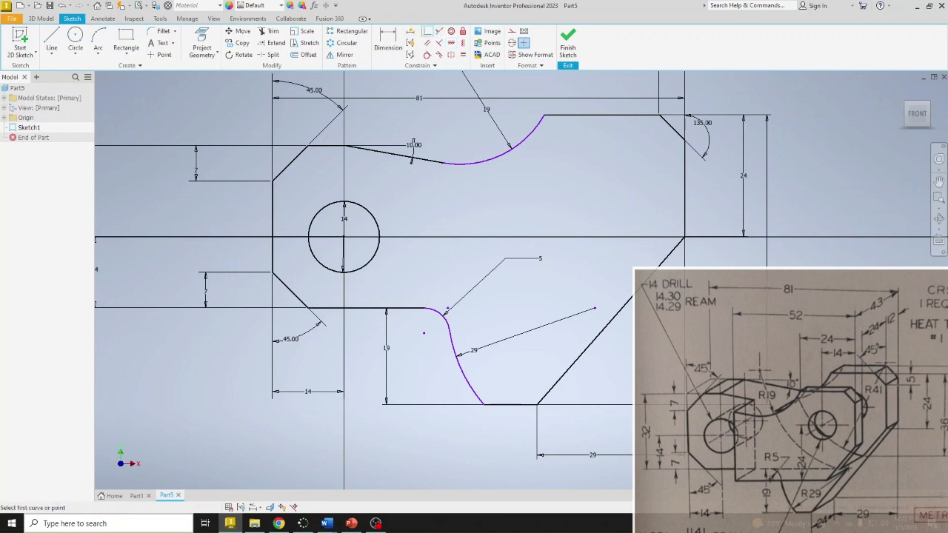
pyautogui.click(595, 311)
pyautogui.click(614, 318)
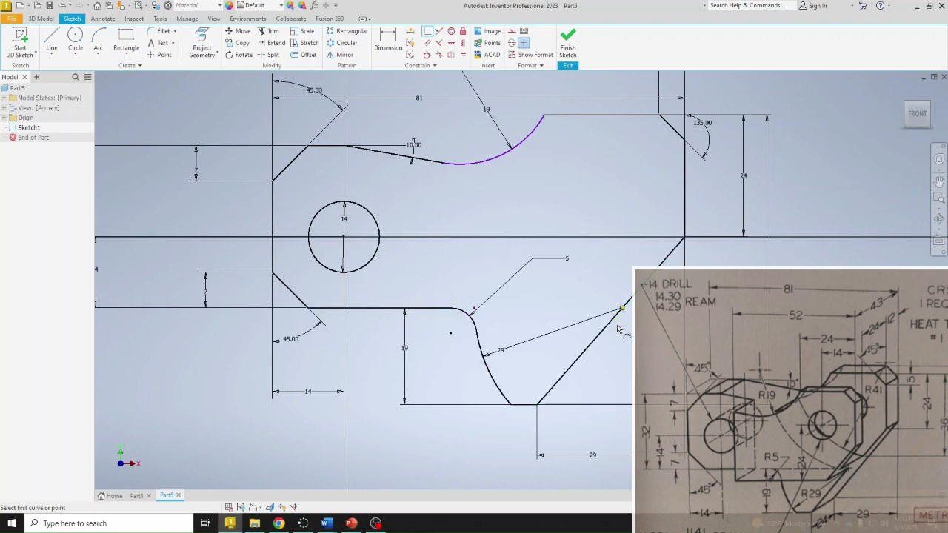
# Draw an 11 mm diameter circle inside the profile, below the topmost edge near its left end
pyautogui.scroll(-3, 342, 301)
pyautogui.click(75, 41)
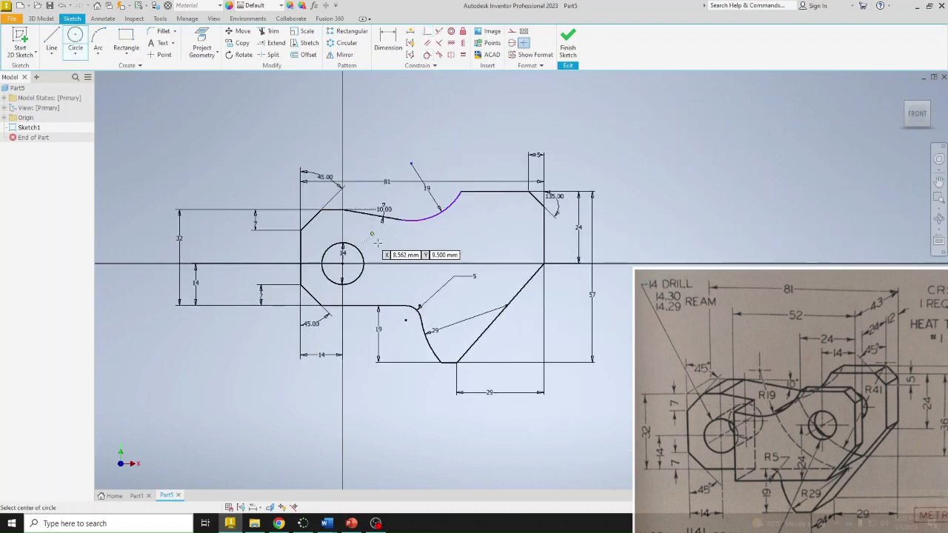
pyautogui.click(485, 237)
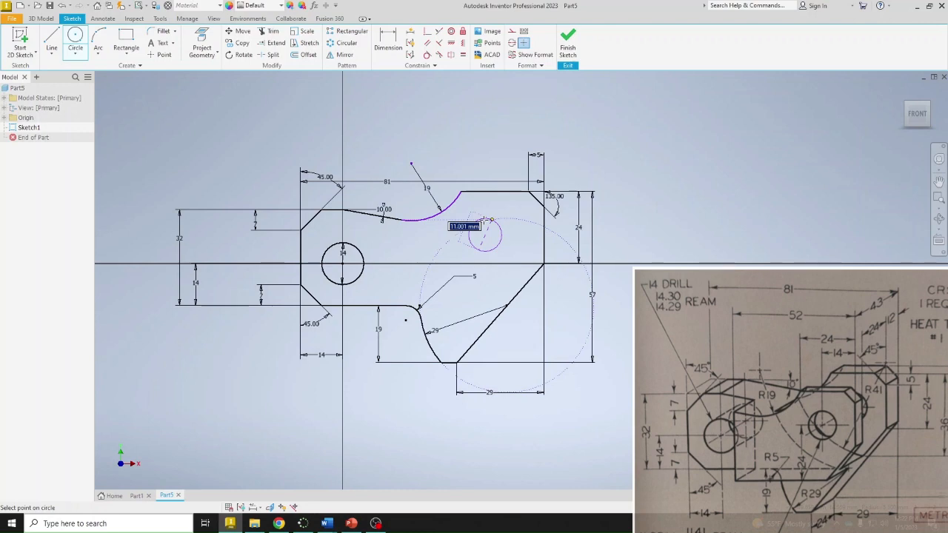
pyautogui.write('11')
pyautogui.press('Return')
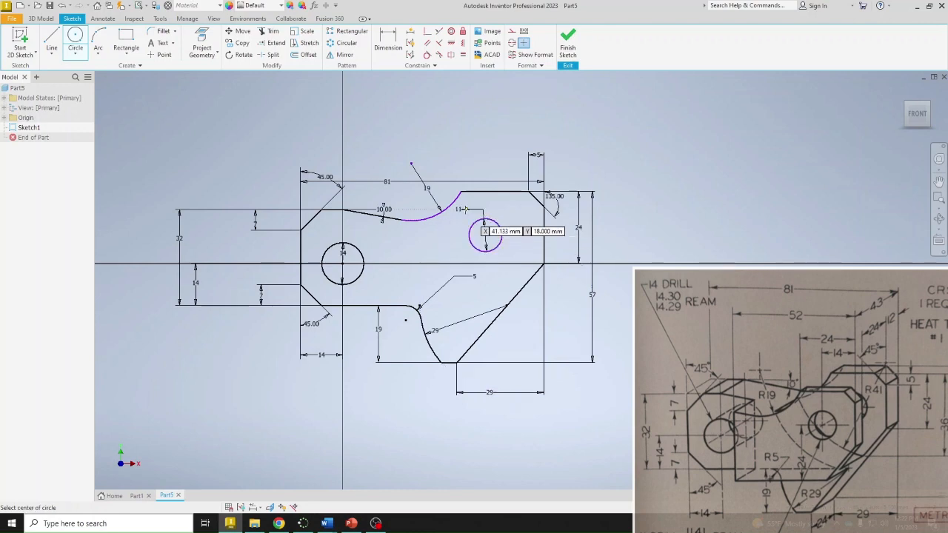
# Dimension the horizontal distance from the 11 mm circle's centre to the right vertical edge as 14 mm
pyautogui.click(384, 58)
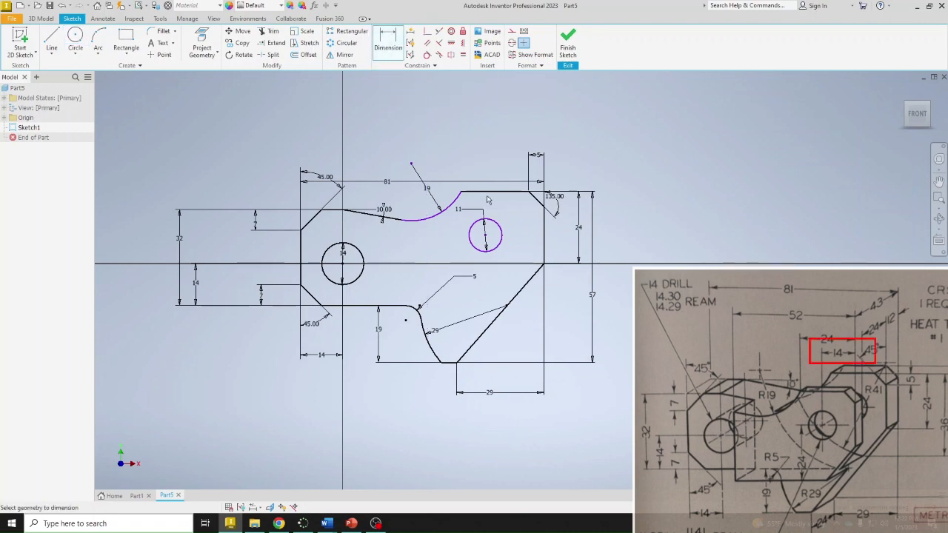
pyautogui.click(545, 247)
pyautogui.click(485, 236)
pyautogui.click(504, 133)
pyautogui.write('1')
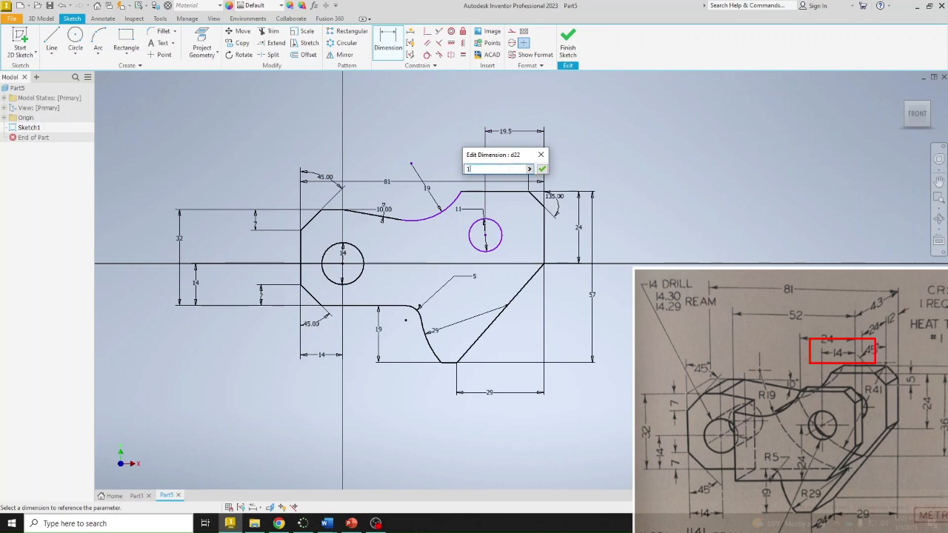
pyautogui.write('4')
pyautogui.press('Return')
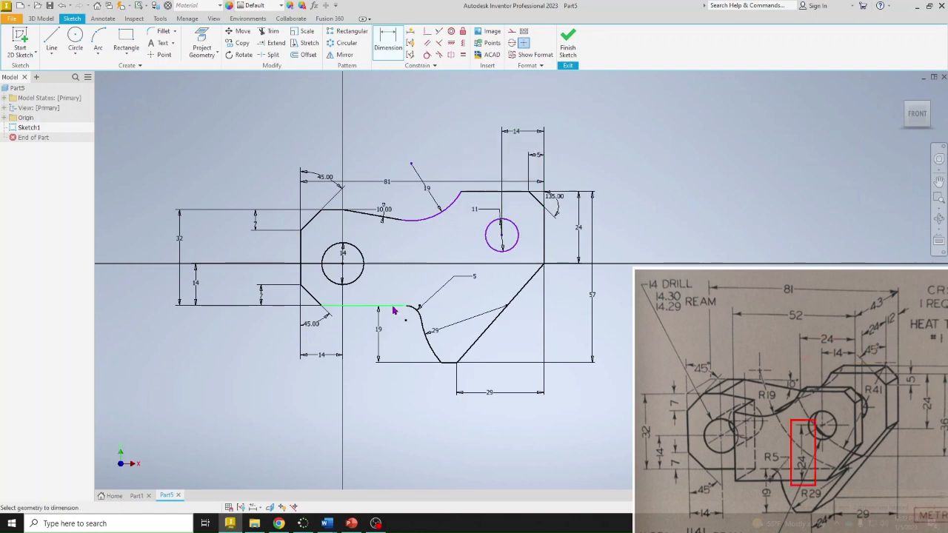
# Dimension the vertical distance from the lower horizontal edge to the 11 mm circle's centre as 24 mm and finish the sketch
pyautogui.click(393, 306)
pyautogui.click(518, 239)
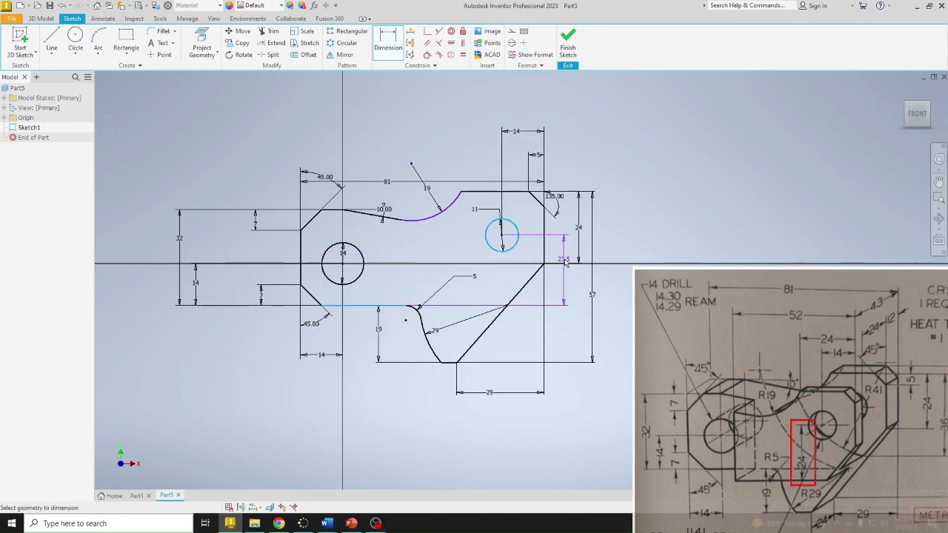
pyautogui.click(565, 261)
pyautogui.write('24')
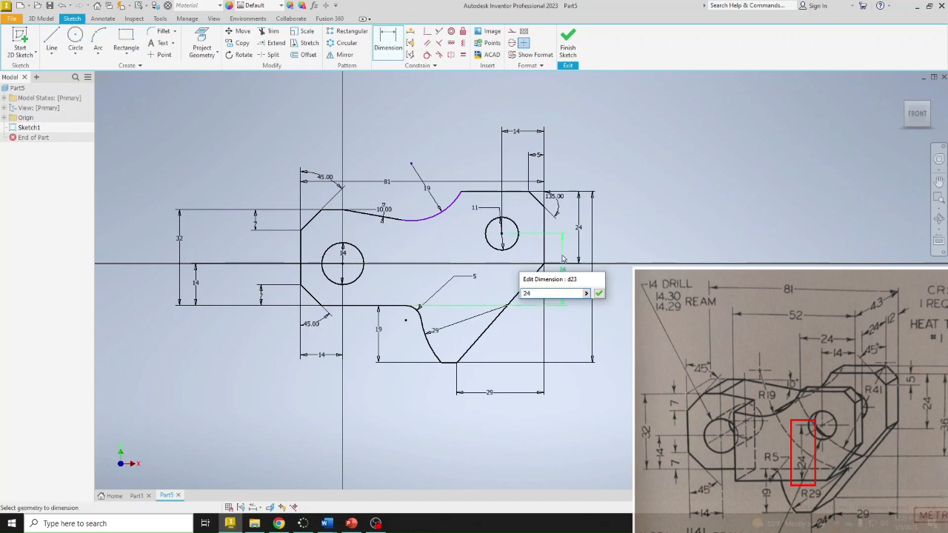
pyautogui.press('Return')
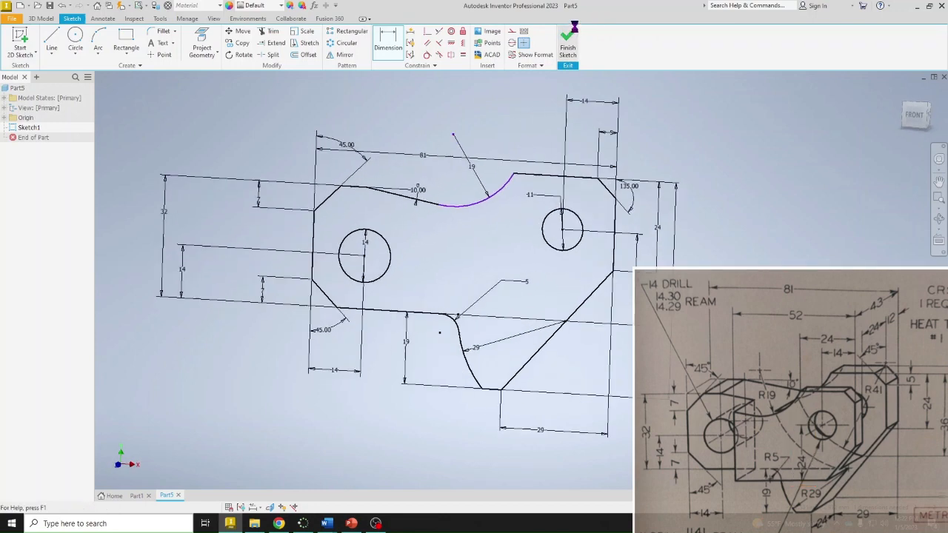
pyautogui.click(574, 28)
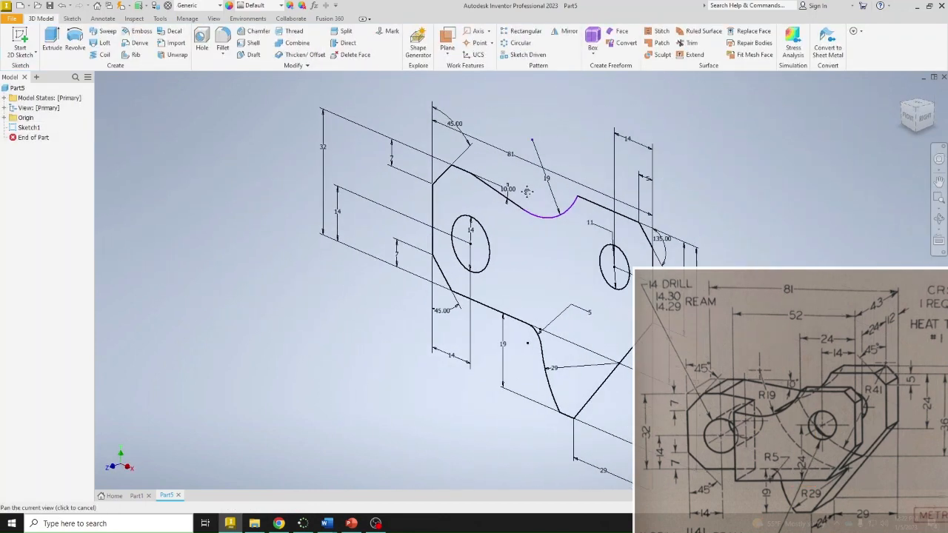
# Extrude the bracket profile asymmetrically, 43-12 mm toward the front and 12 mm toward the back, leaving both holes open
pyautogui.click(52, 41)
pyautogui.click(520, 239)
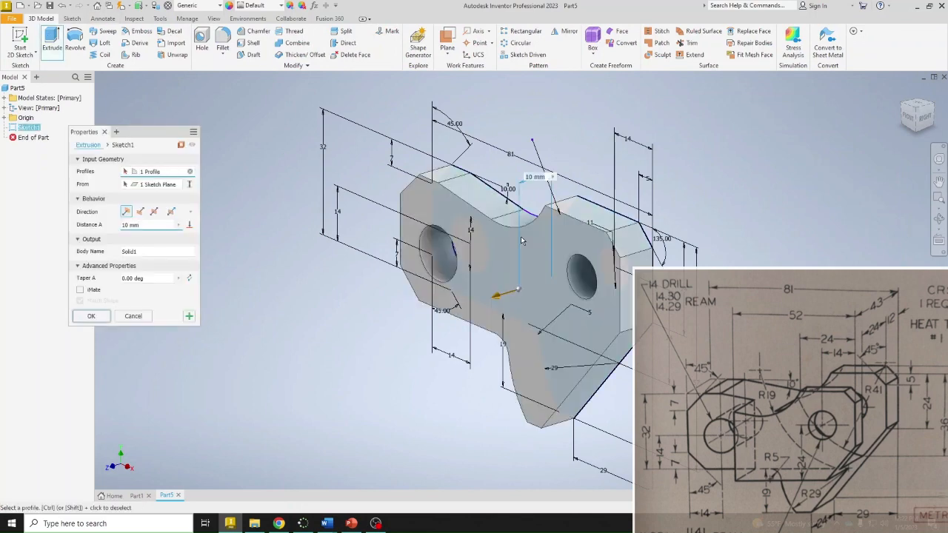
pyautogui.click(171, 213)
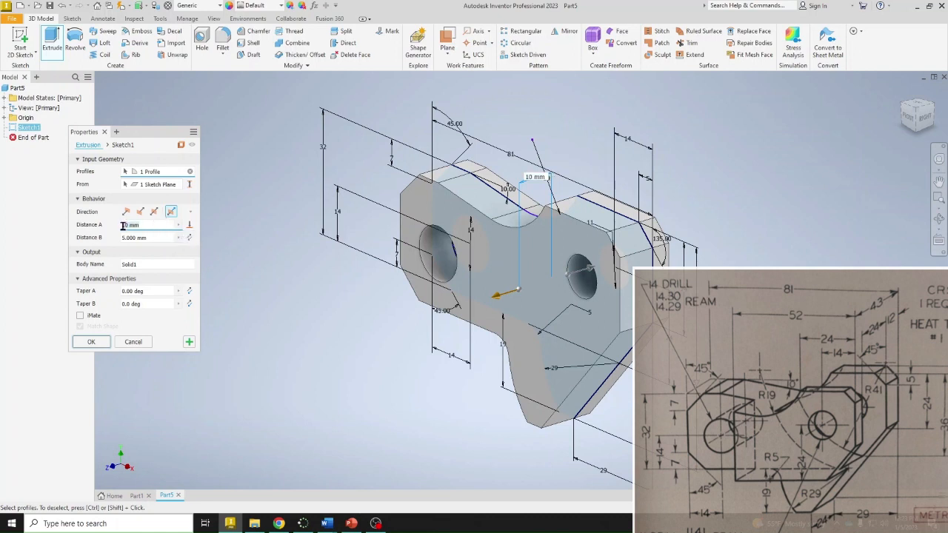
pyautogui.write('43')
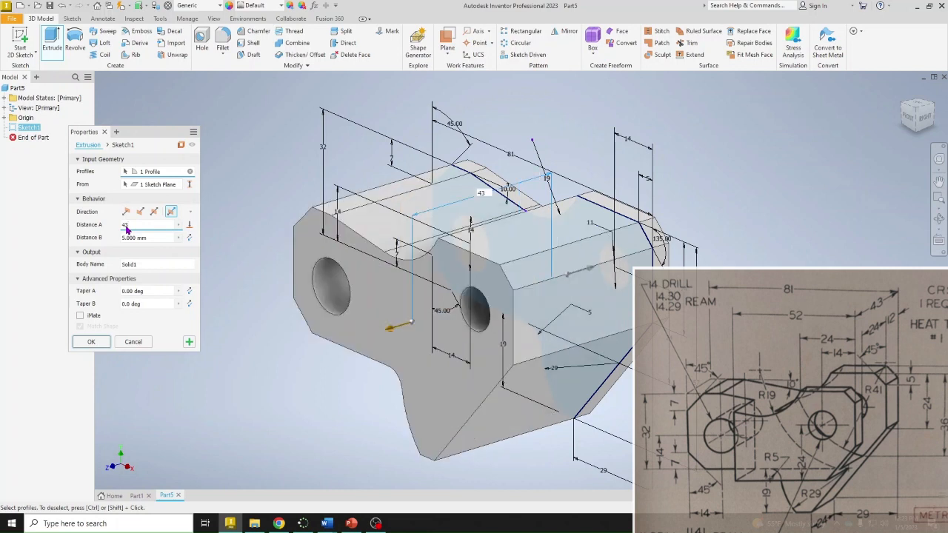
pyautogui.write('-12')
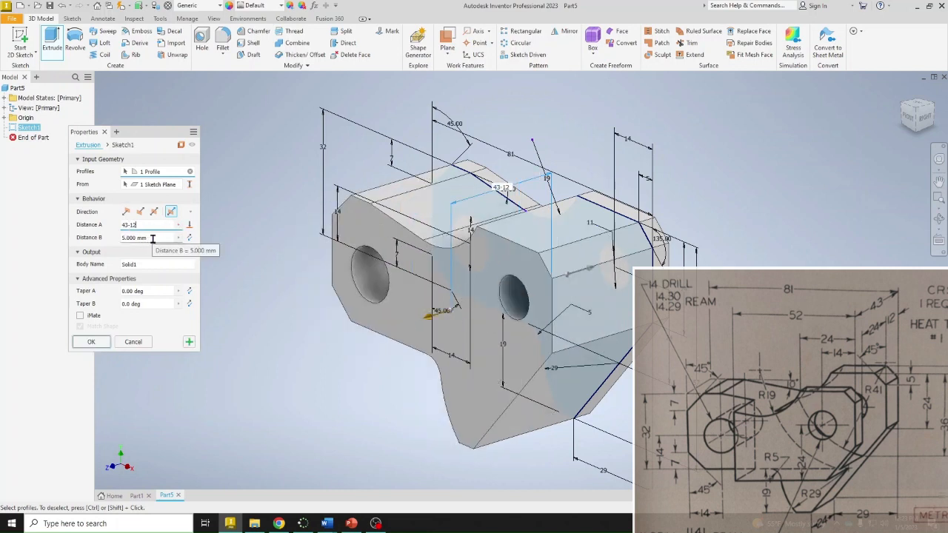
pyautogui.click(150, 238)
pyautogui.write('12')
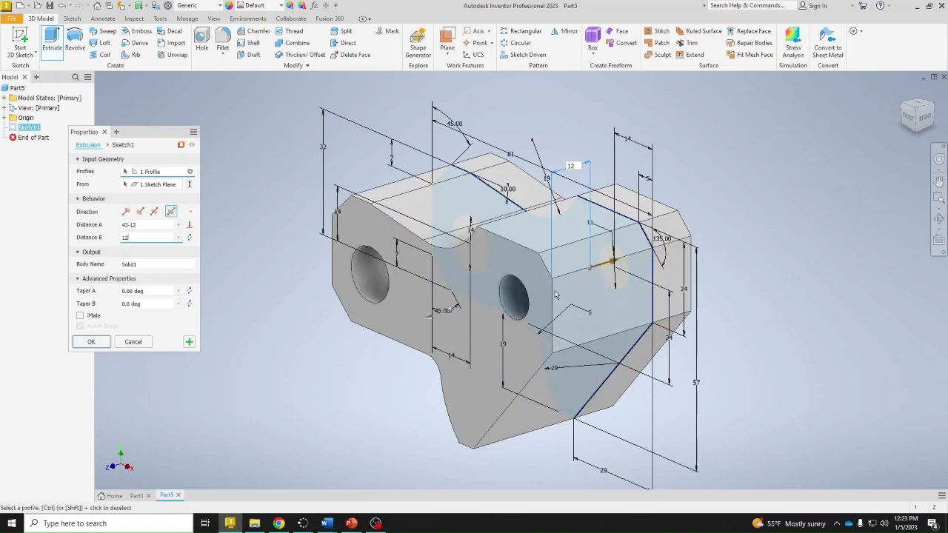
pyautogui.click(91, 342)
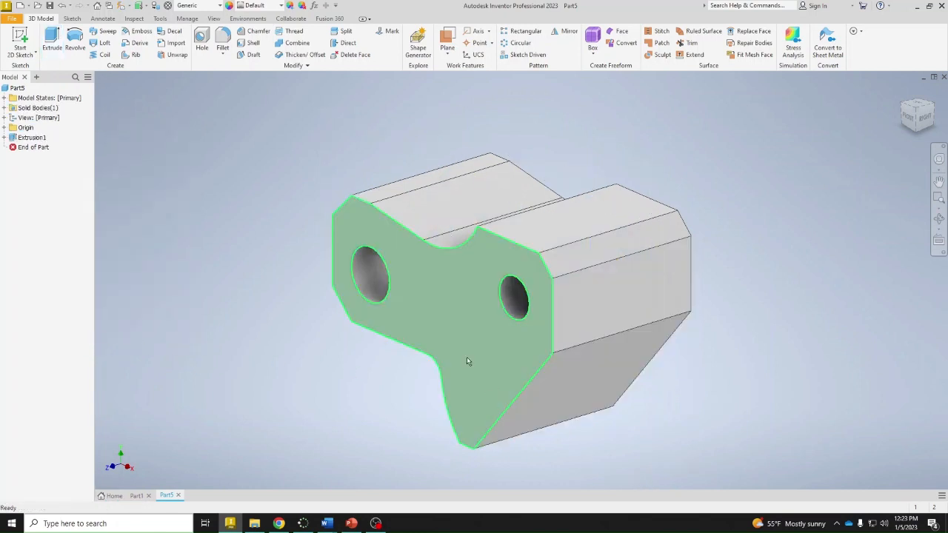
# Start a sketch on the solid's front face and draw a rectangle about 54 mm high over the end with the 14 mm hole
pyautogui.click(448, 320)
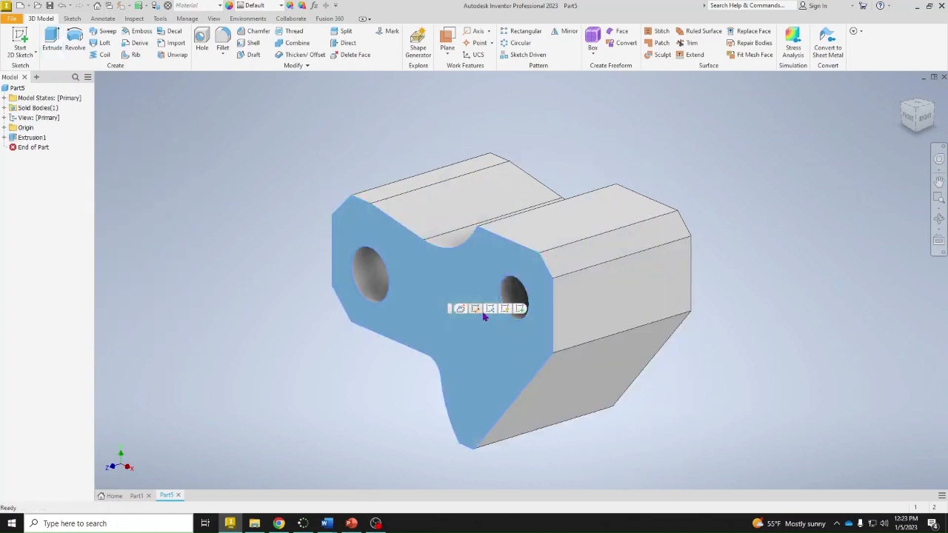
pyautogui.click(520, 310)
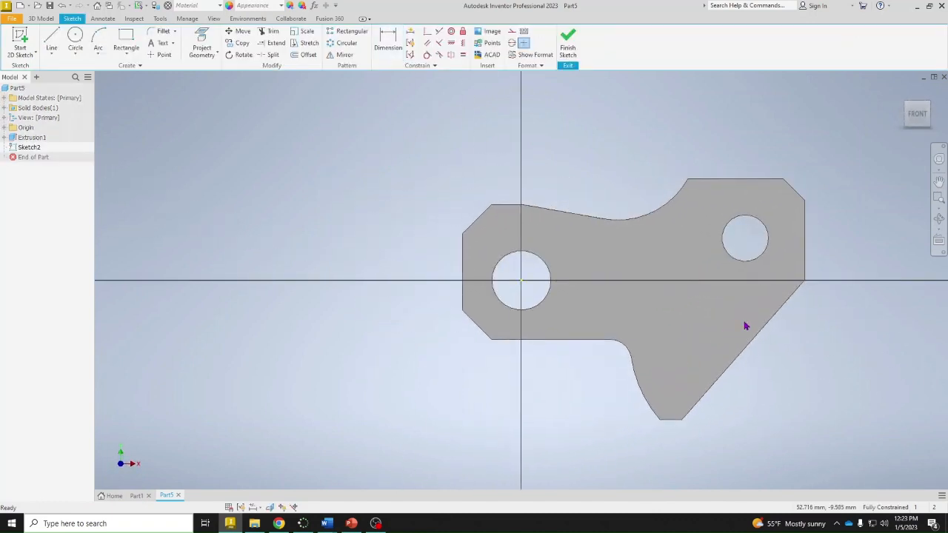
pyautogui.click(133, 43)
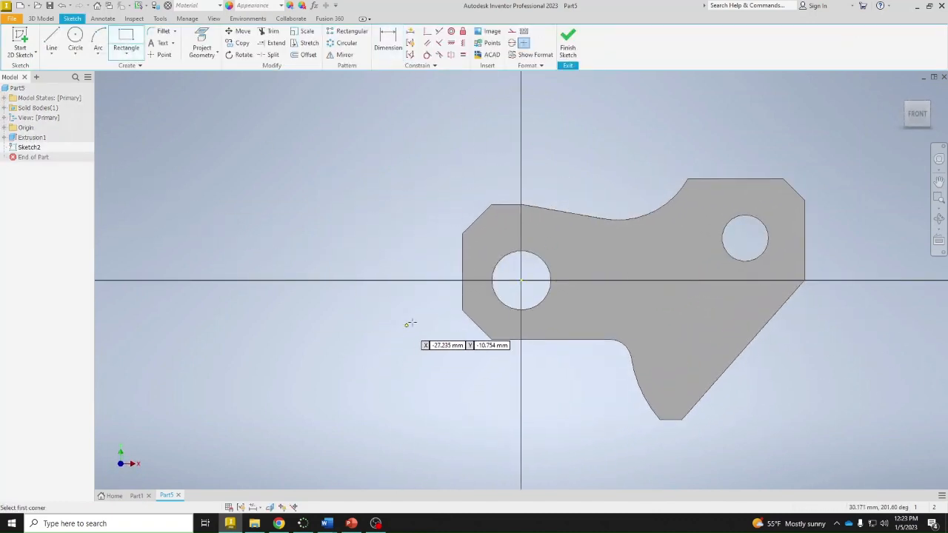
pyautogui.click(384, 157)
pyautogui.click(556, 386)
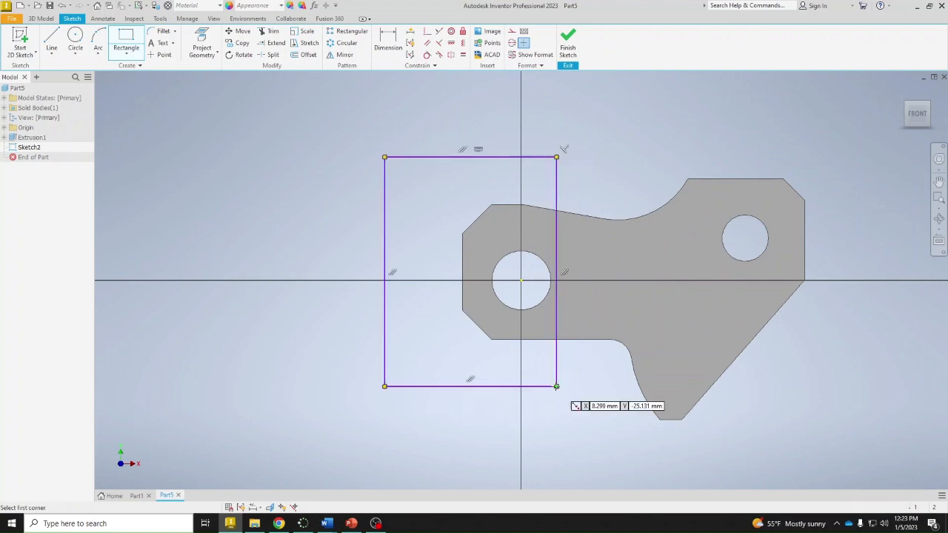
# Draw a second rectangle, about 92 by 30 mm, across the lower part of the front face, overlapping the first
pyautogui.click(530, 435)
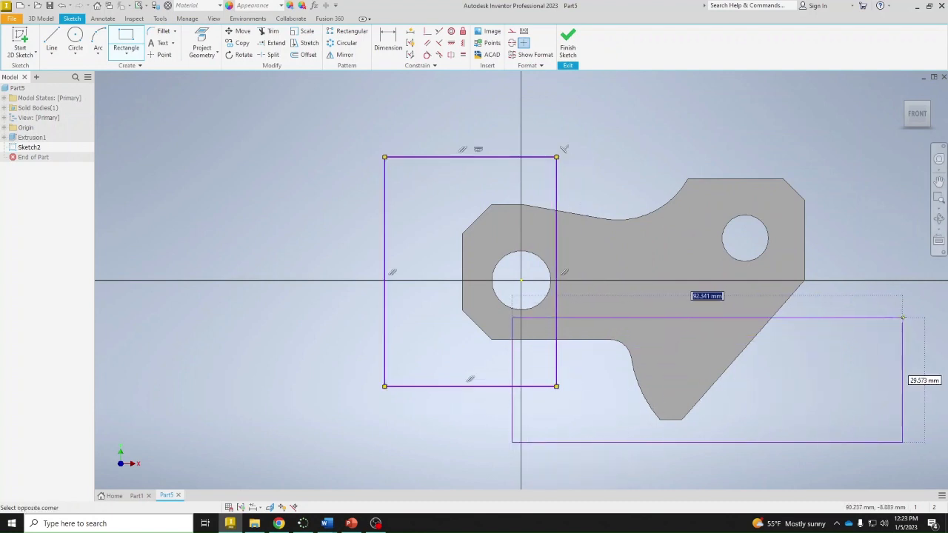
pyautogui.click(902, 318)
pyautogui.rightClick(810, 393)
pyautogui.click(865, 384)
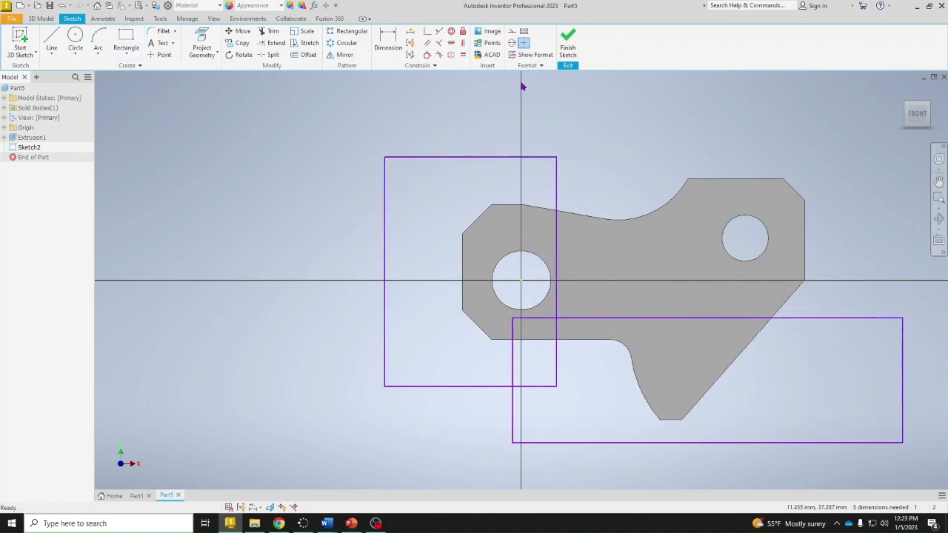
# Project the front face's outline and dimension the first rectangle's right edge 52 mm from the part's right vertical edge
pyautogui.click(202, 37)
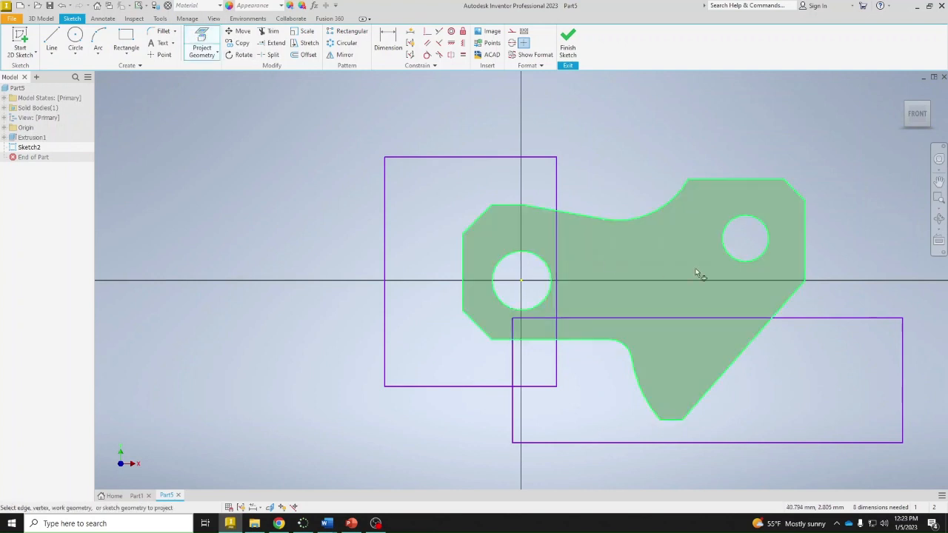
pyautogui.click(592, 236)
pyautogui.press('d')
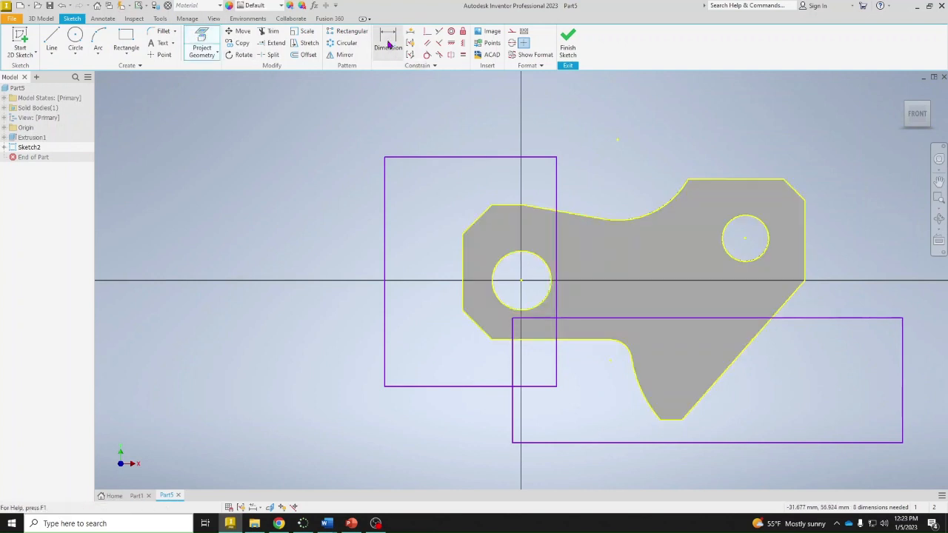
pyautogui.click(557, 258)
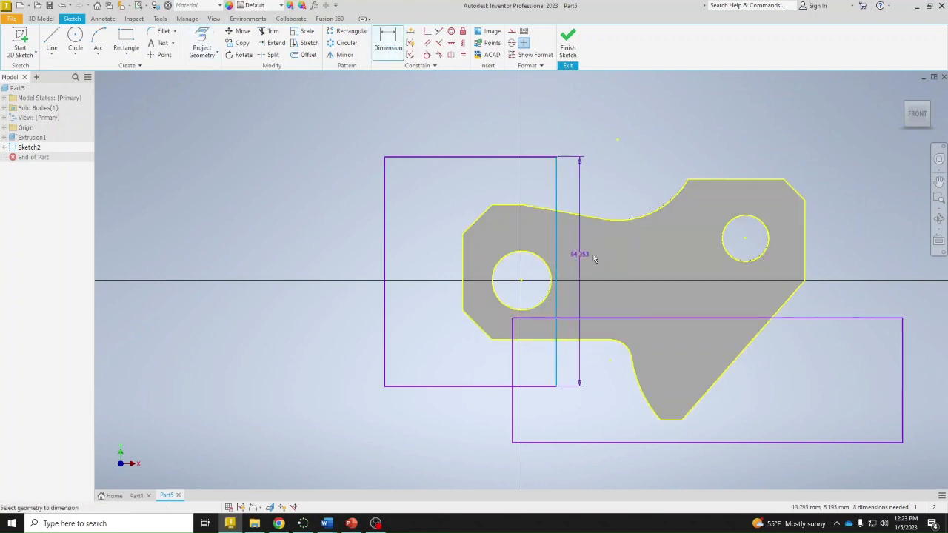
pyautogui.click(809, 258)
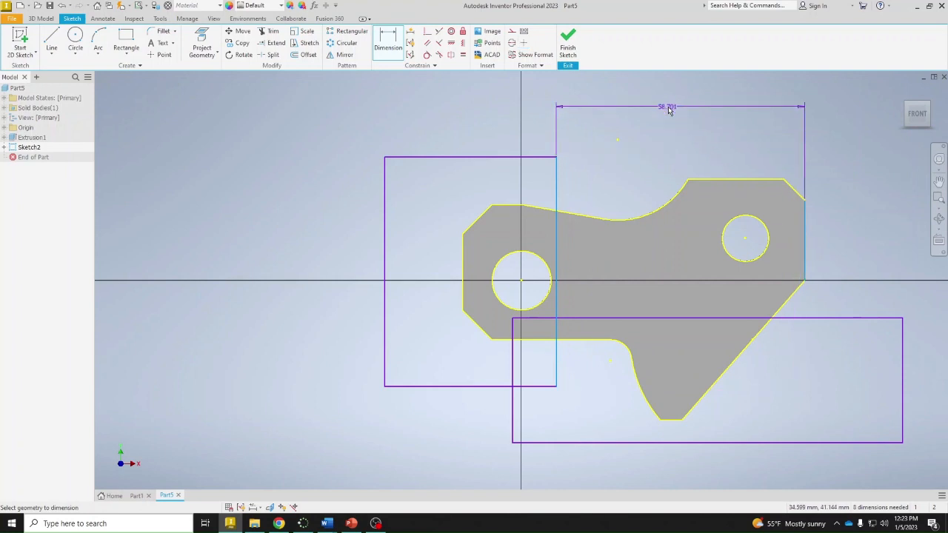
pyautogui.click(668, 109)
pyautogui.write('52')
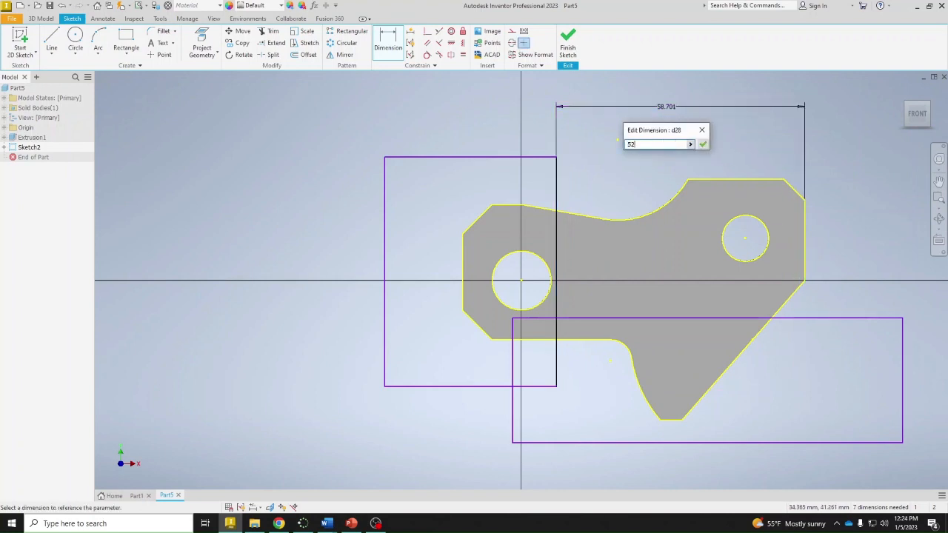
pyautogui.press('Return')
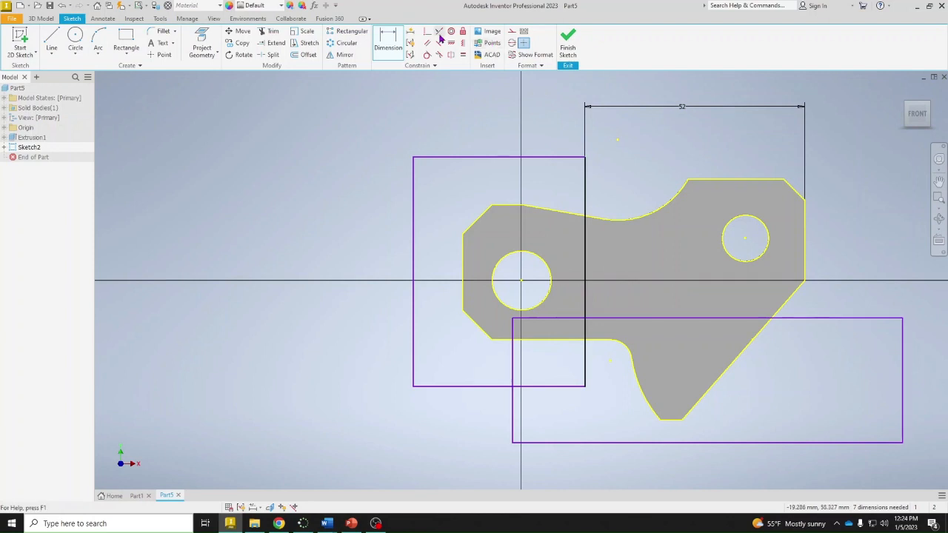
# Make the lower rectangle's top edge collinear with the profile's lower horizontal edge and finish the sketch
pyautogui.click(440, 33)
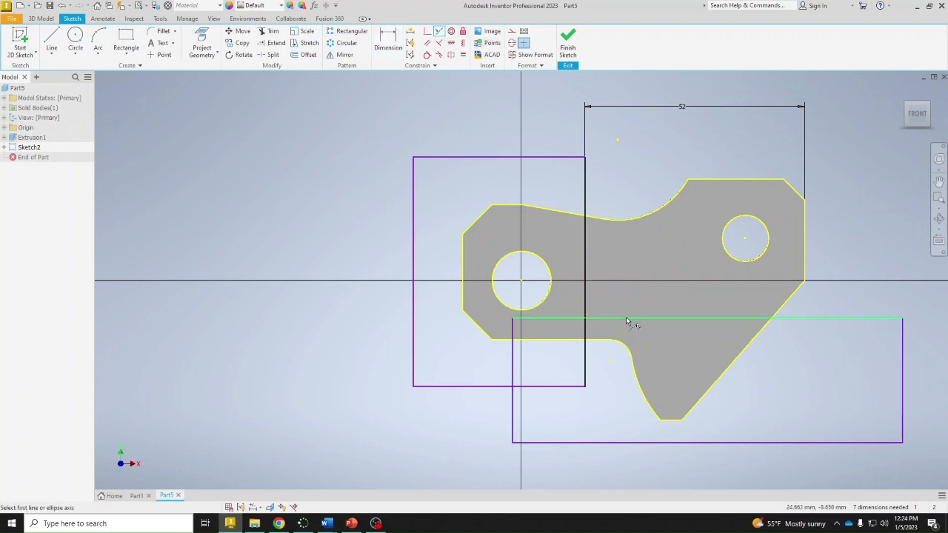
pyautogui.click(627, 320)
pyautogui.click(571, 341)
pyautogui.rightClick(807, 384)
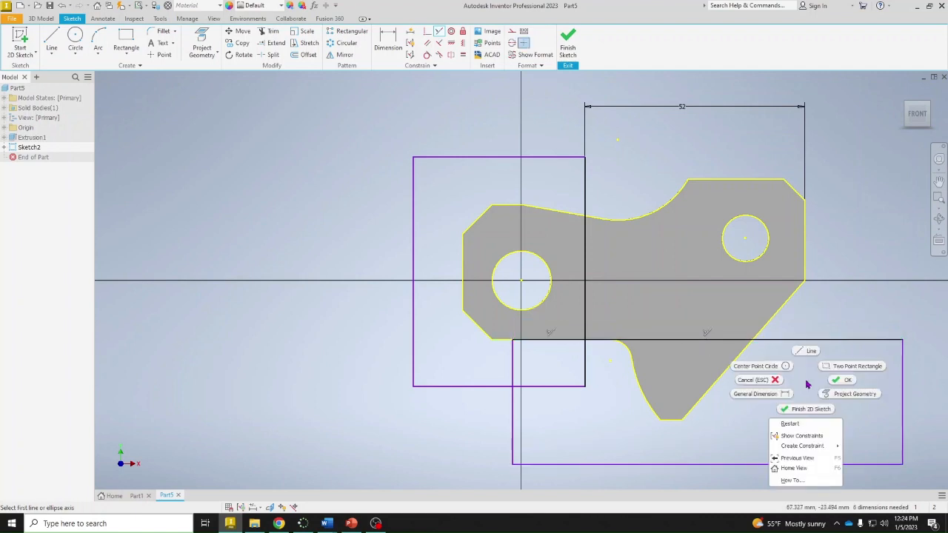
pyautogui.click(842, 380)
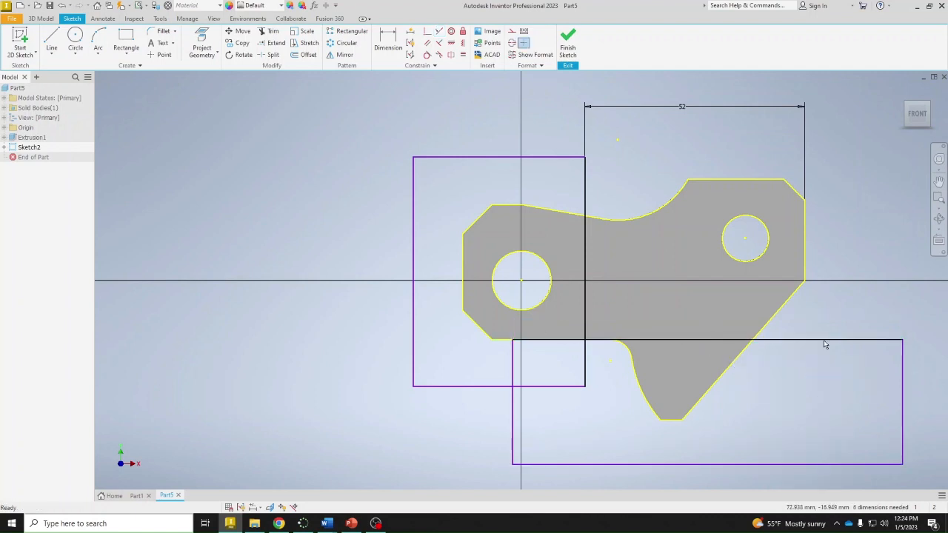
pyautogui.click(569, 40)
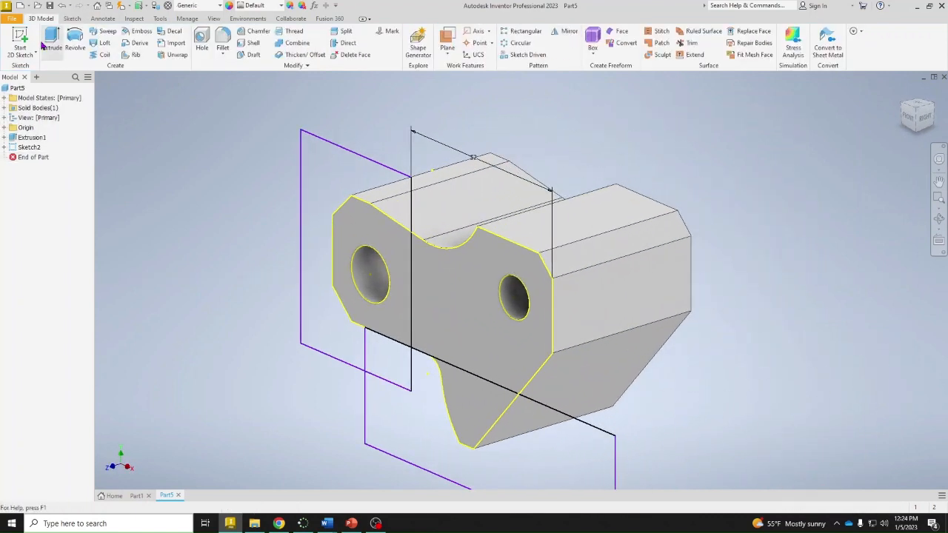
# Cut the regions inside both rectangles from the solid with an extrusion 43-24 mm deep
pyautogui.click(49, 41)
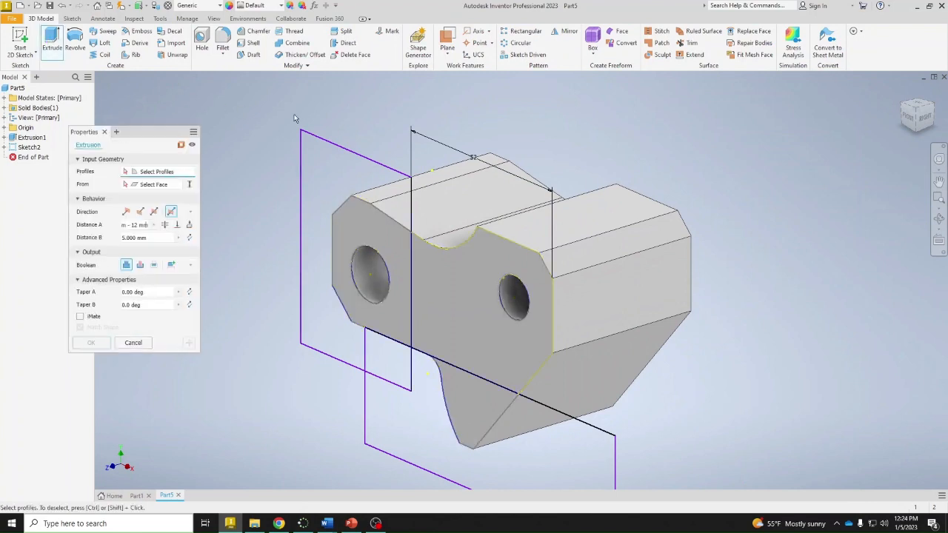
pyautogui.click(329, 142)
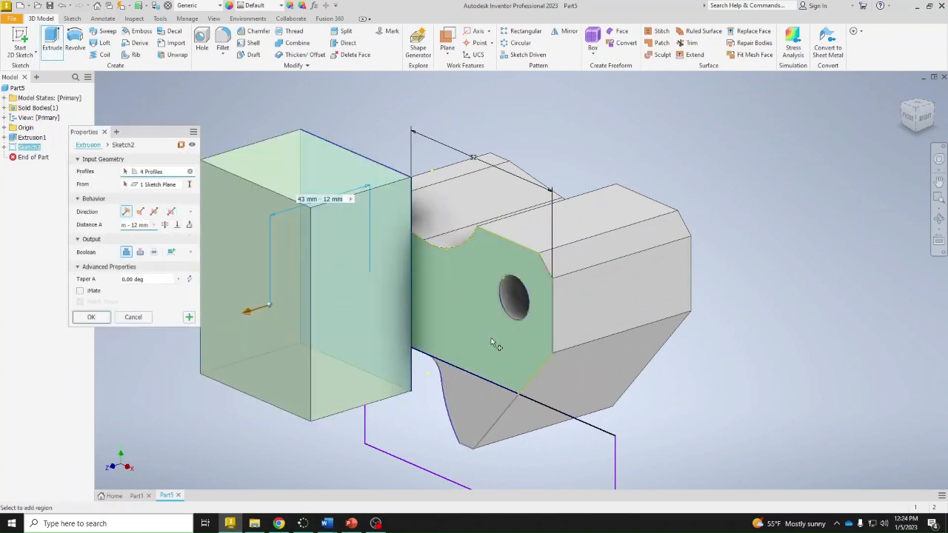
pyautogui.click(620, 453)
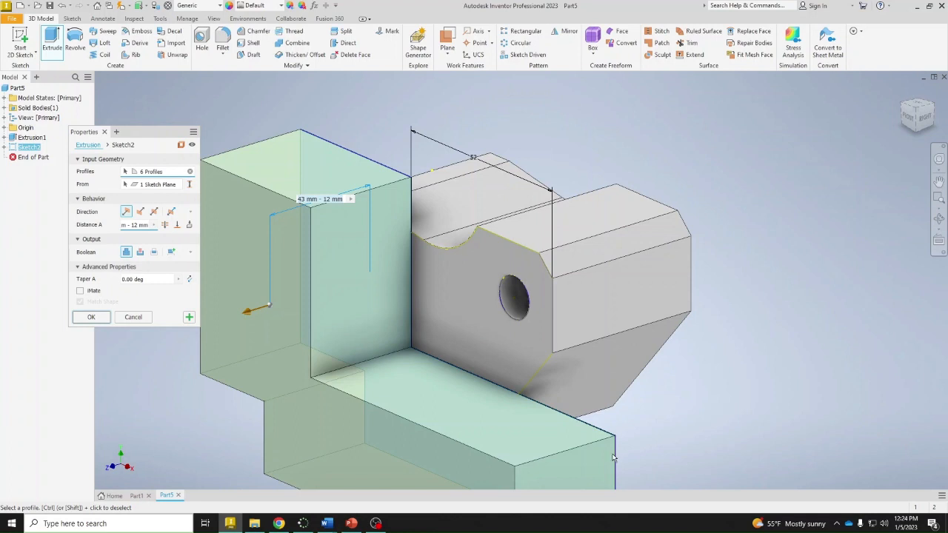
pyautogui.write('43')
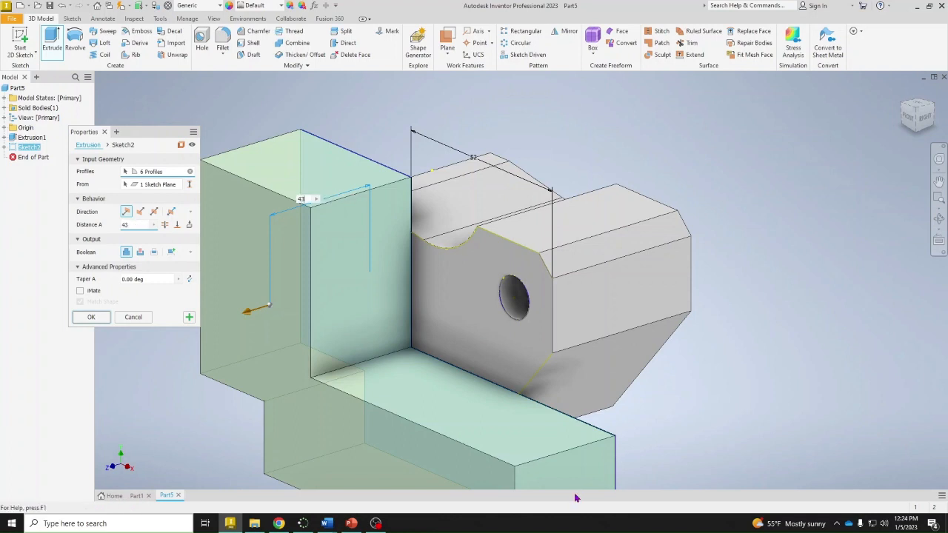
pyautogui.write('-24')
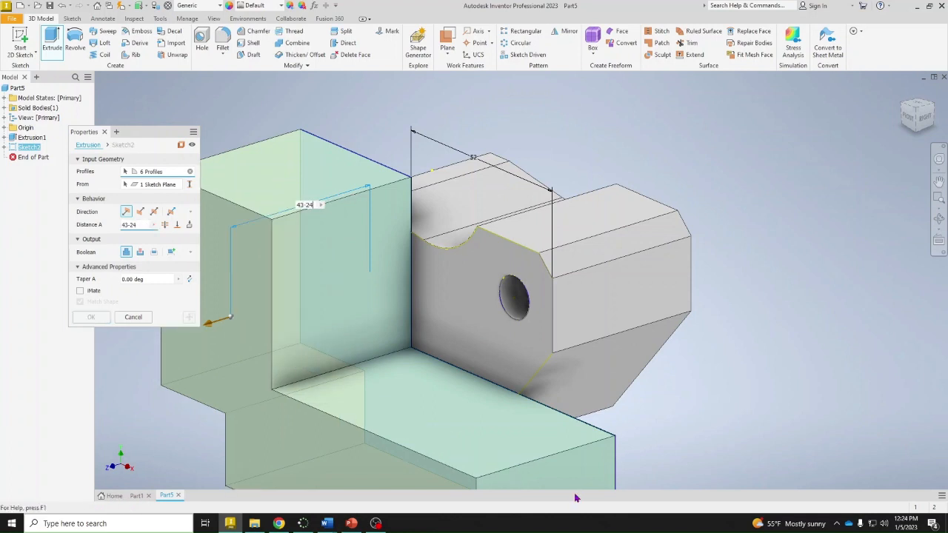
pyautogui.click(140, 252)
pyautogui.click(91, 317)
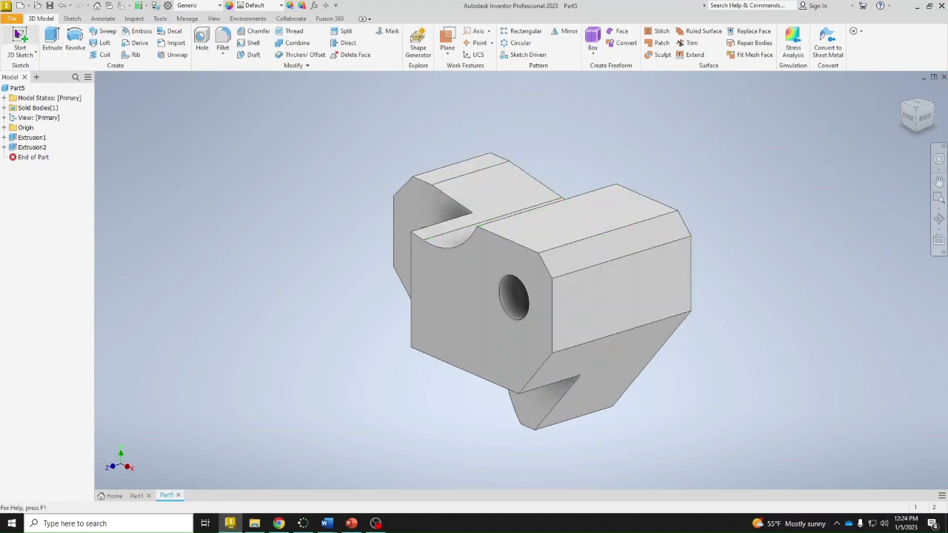
# Start a new sketch on the origin's XY plane
pyautogui.click(20, 34)
pyautogui.click(5, 128)
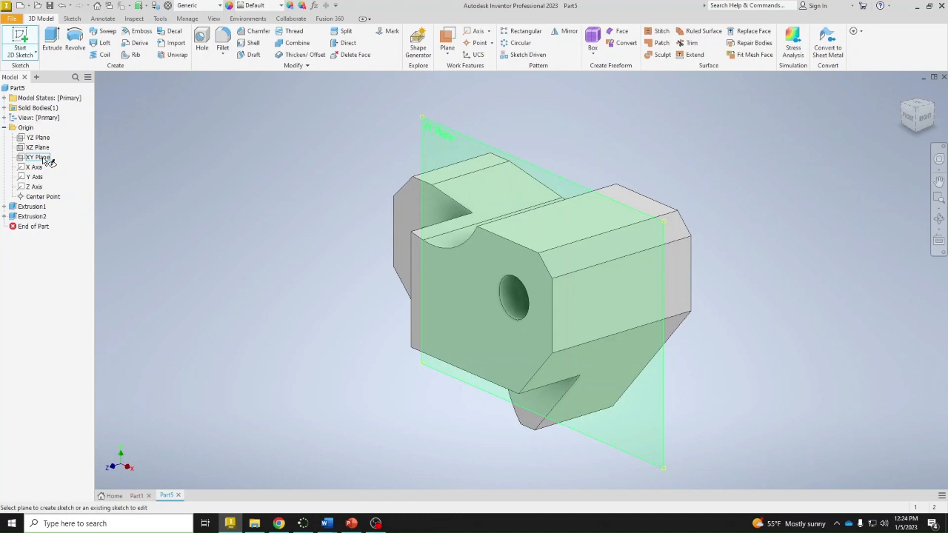
pyautogui.click(45, 159)
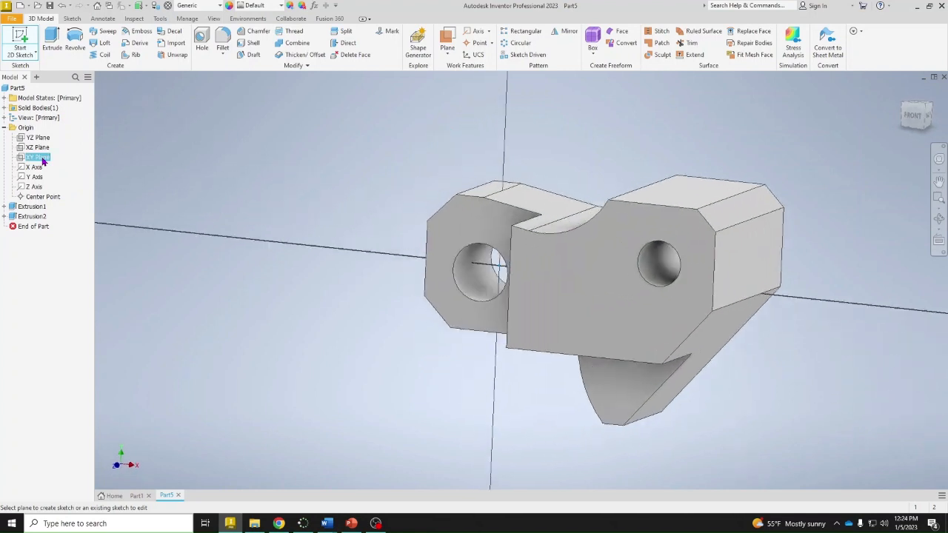
pyautogui.click(932, 105)
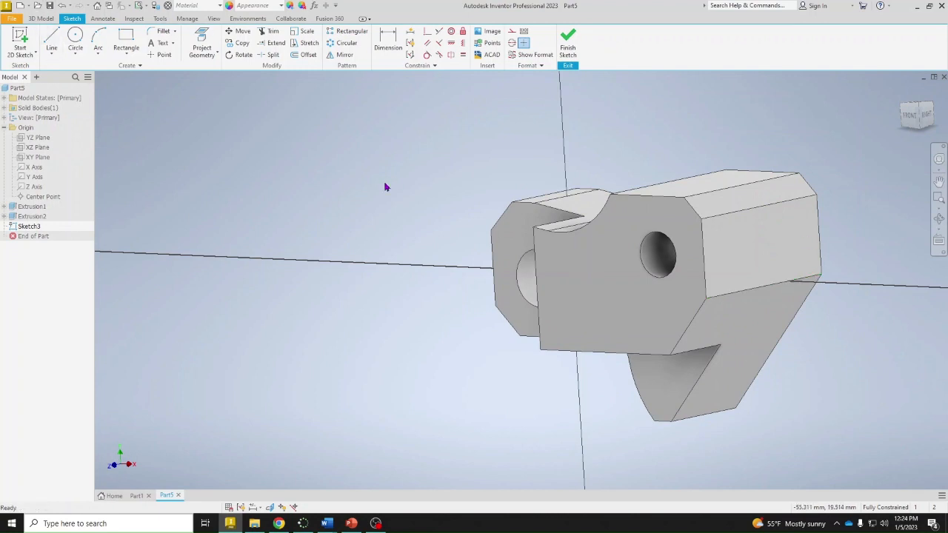
# Slice the graphics at the sketch plane and face the sketch from the front
pyautogui.rightClick(355, 179)
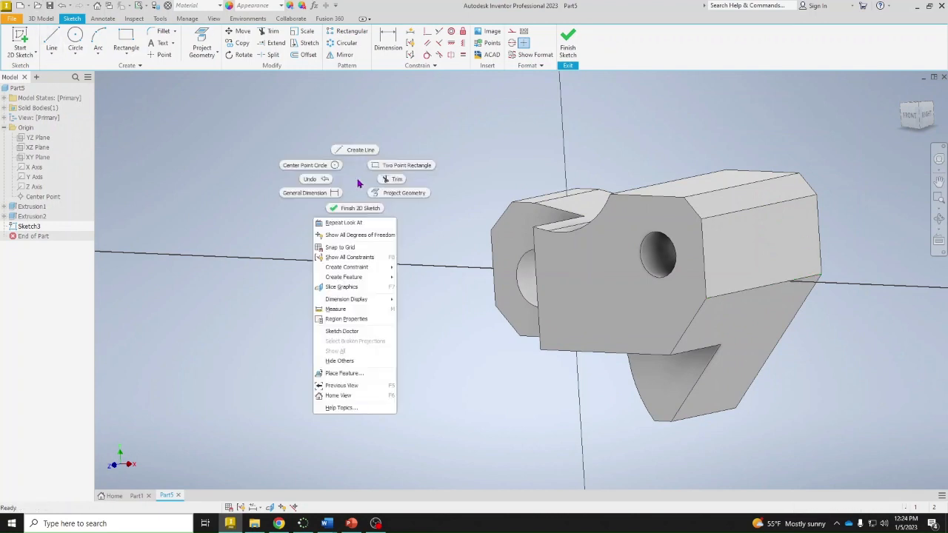
pyautogui.click(383, 292)
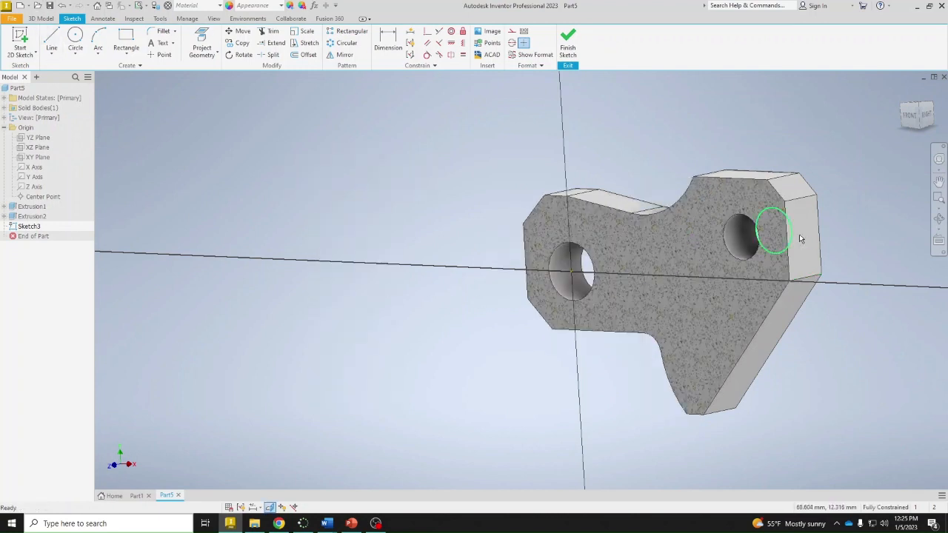
pyautogui.click(908, 118)
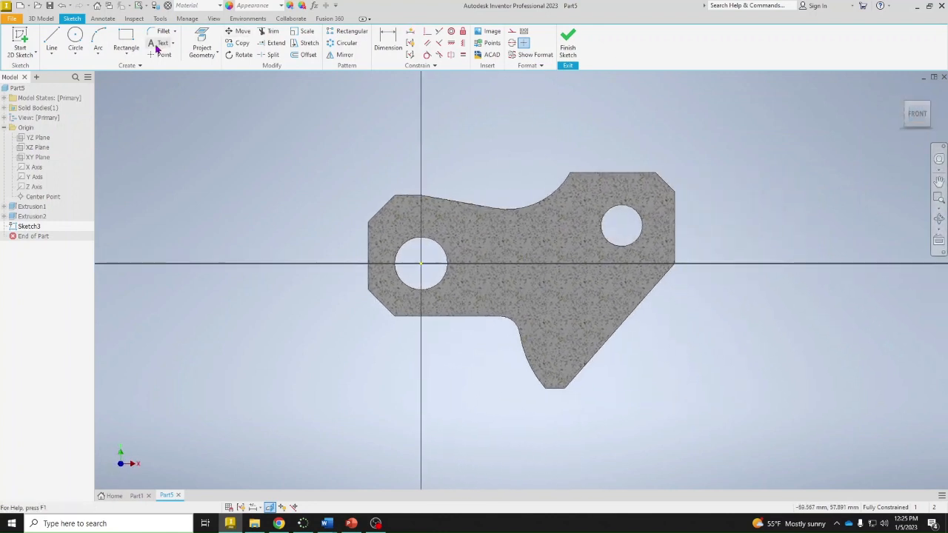
# Sketch a circle 82 mm in diameter with its center above and to the right of the part
pyautogui.click(76, 38)
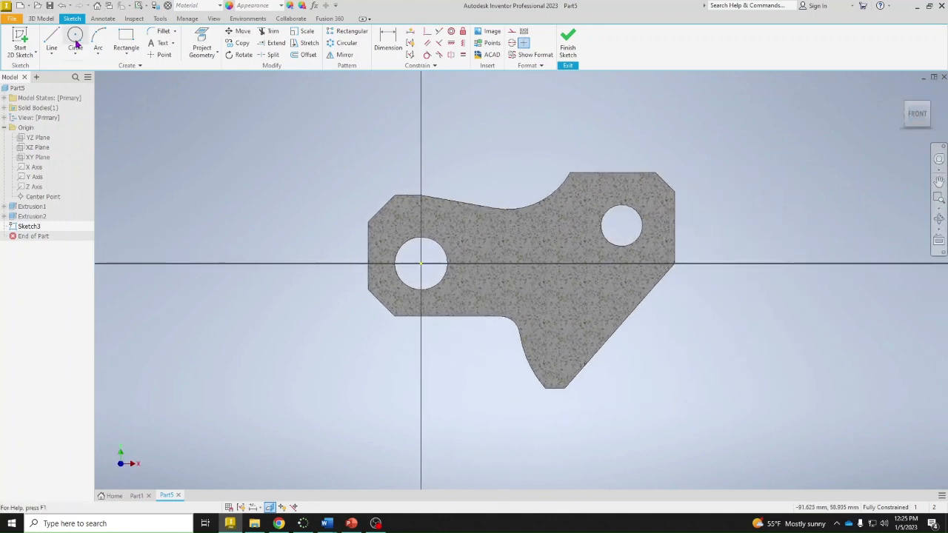
pyautogui.click(719, 83)
pyautogui.write('81')
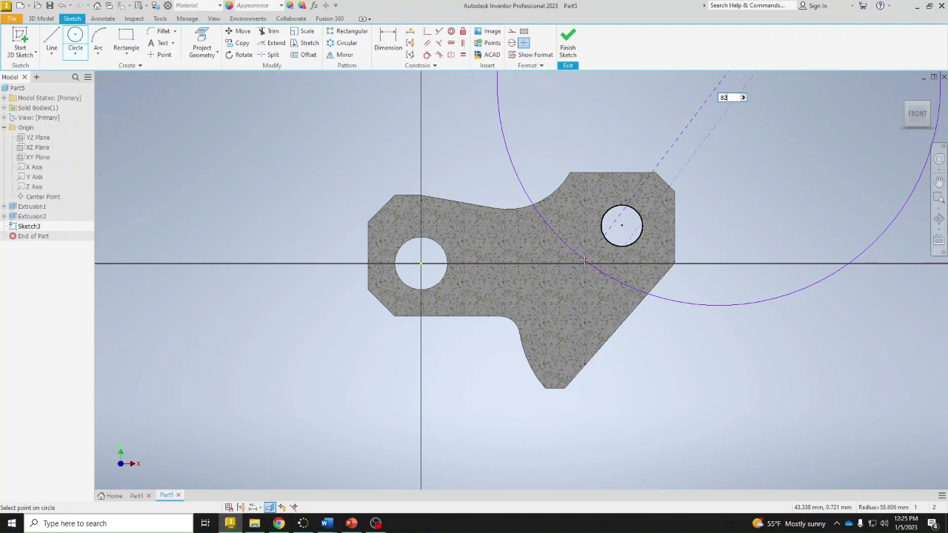
pyautogui.press('Return')
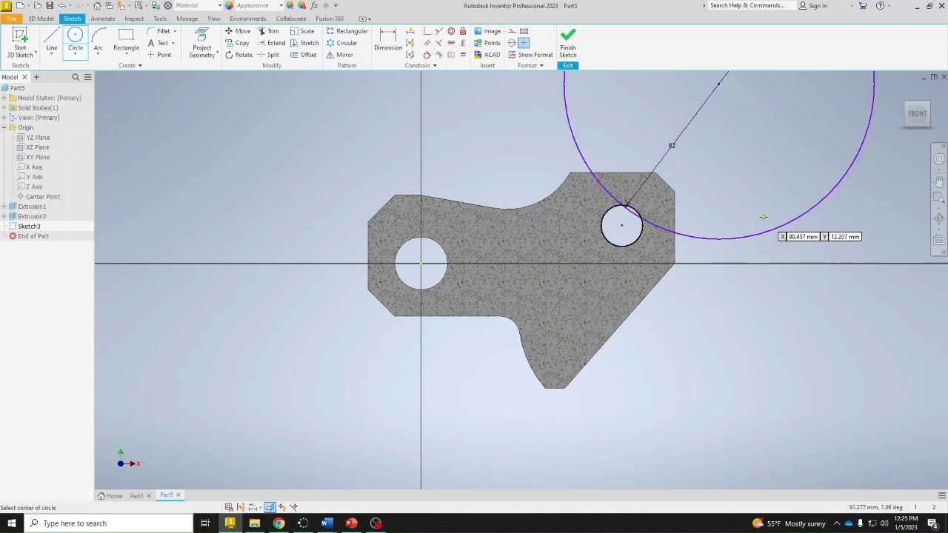
pyautogui.rightClick(729, 299)
pyautogui.click(765, 303)
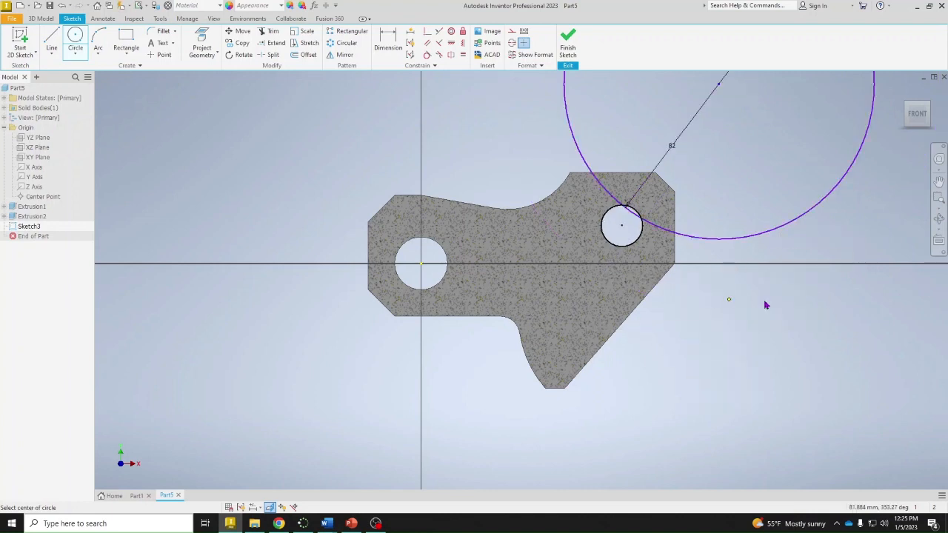
# Align the large circle's center vertically with the upper endpoint of the part's right vertical edge
pyautogui.click(463, 43)
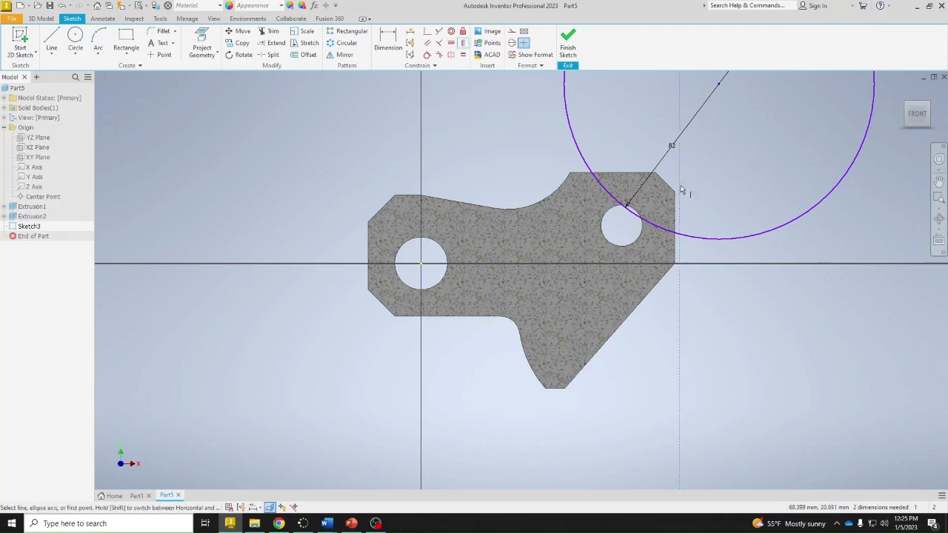
pyautogui.click(721, 86)
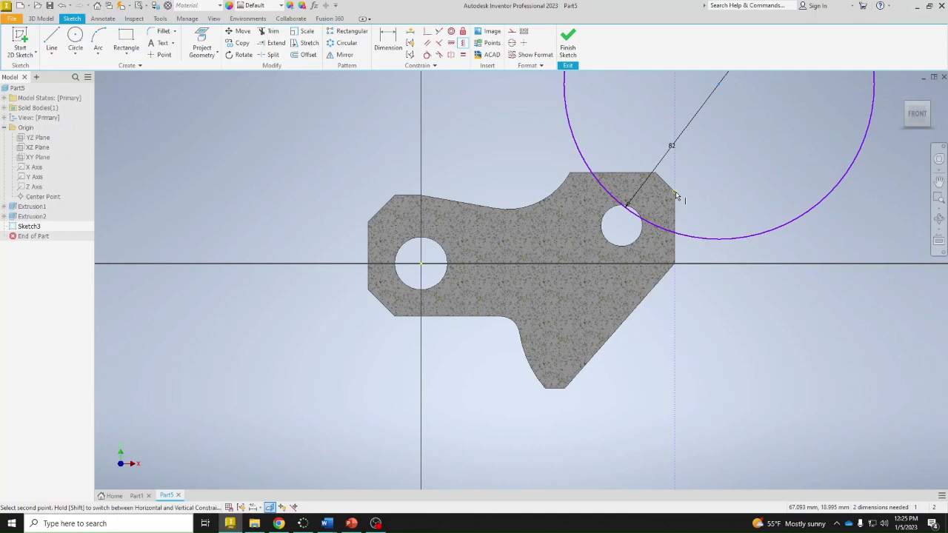
pyautogui.click(676, 191)
pyautogui.rightClick(721, 323)
pyautogui.press('Escape')
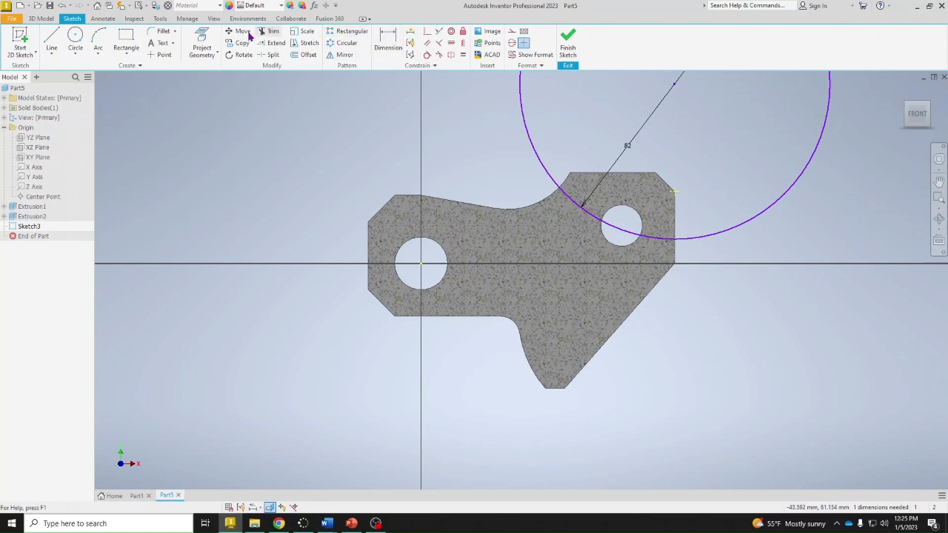
# Project the part's slanted lower-right edge and draw a 36 mm vertical line upward from it
pyautogui.click(202, 43)
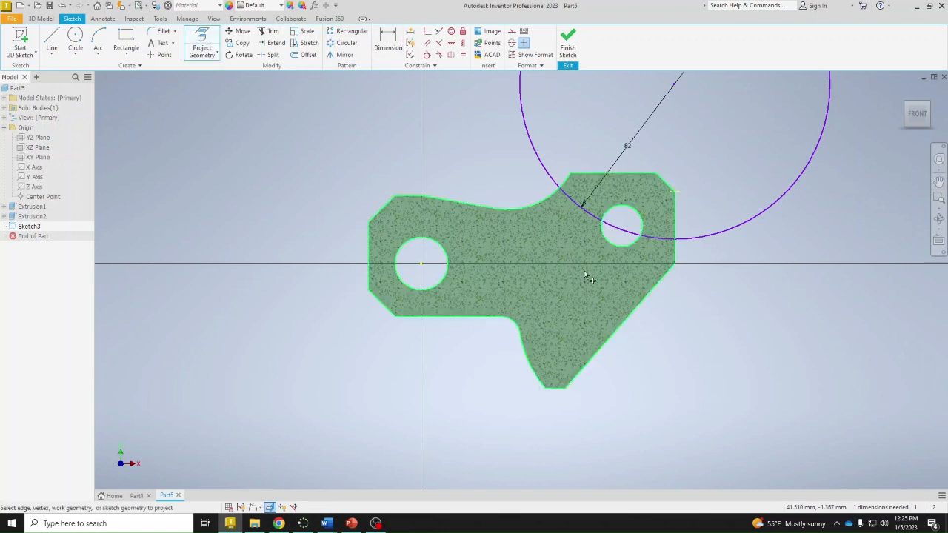
pyautogui.click(641, 317)
pyautogui.click(51, 43)
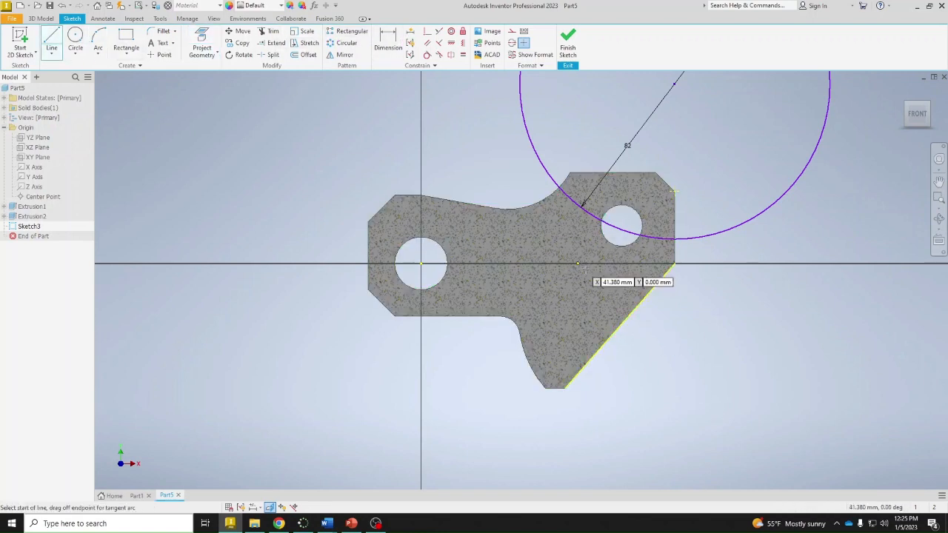
pyautogui.click(650, 296)
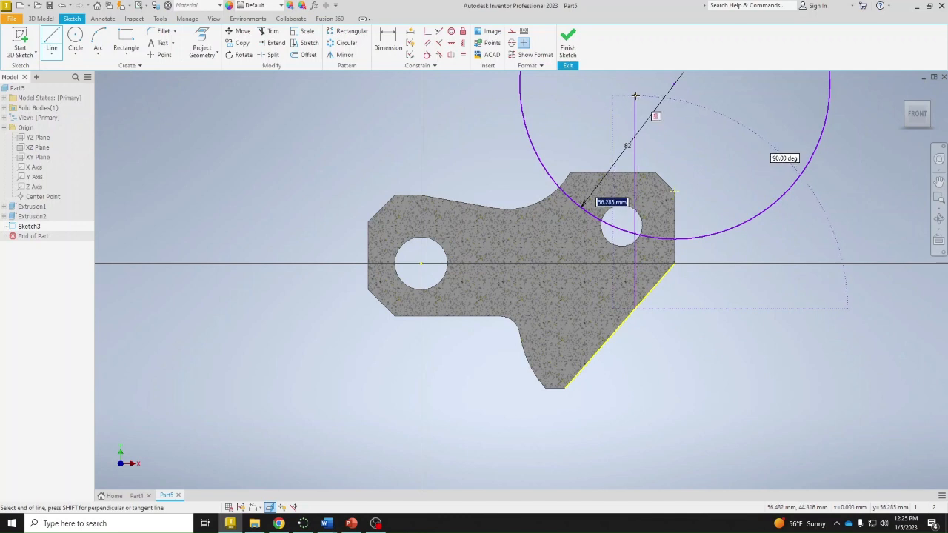
pyautogui.write('36')
pyautogui.press('Return')
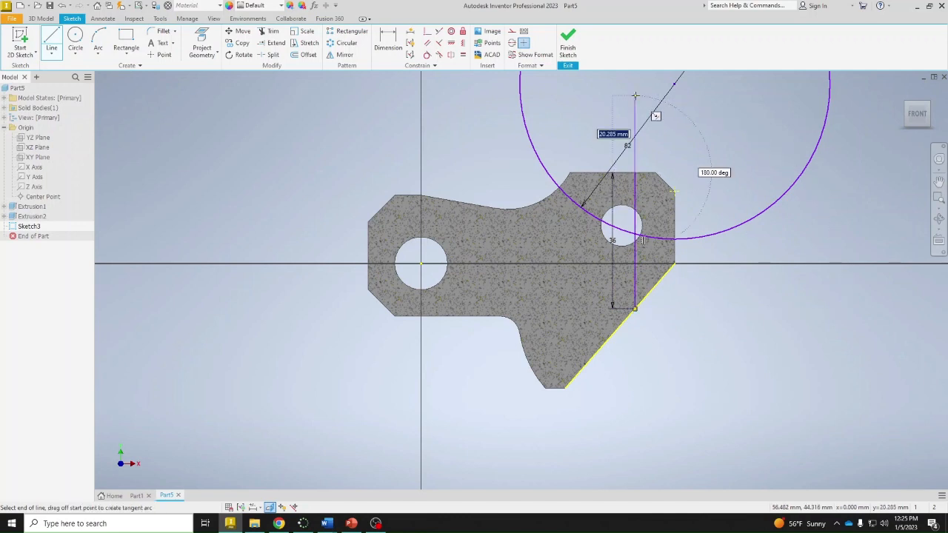
pyautogui.rightClick(724, 145)
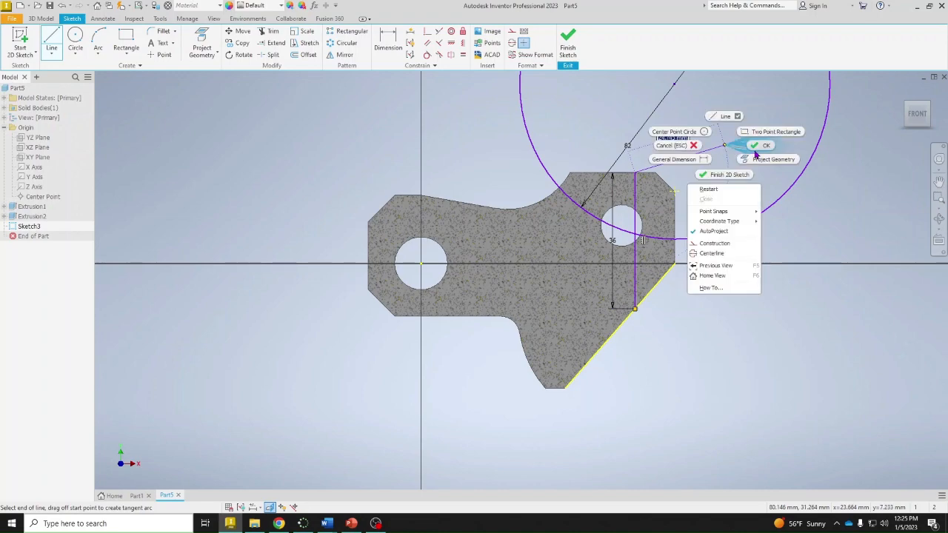
pyautogui.click(754, 146)
# Project the face outline and make the vertical line's upper endpoint coincident with the part's top edge
pyautogui.scroll(10, 645, 139)
pyautogui.scroll(-10, 645, 140)
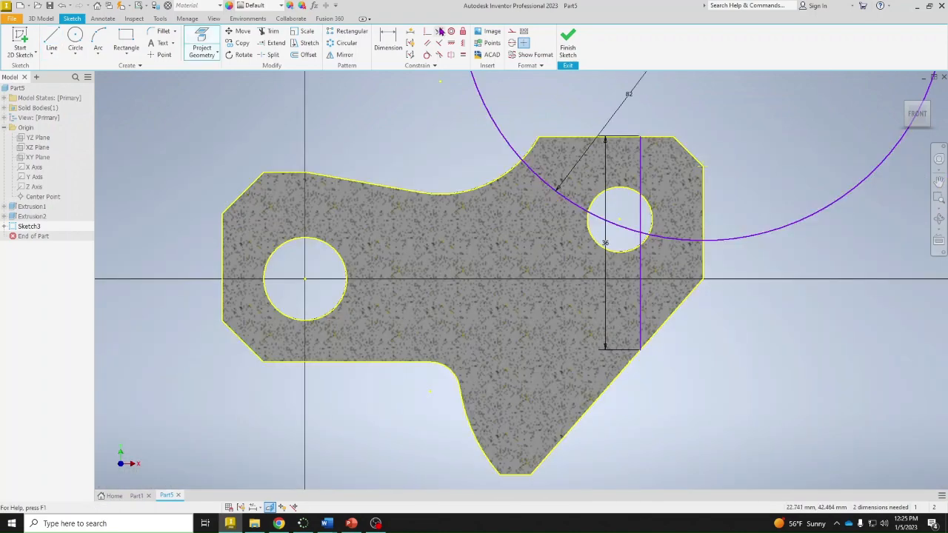
pyautogui.click(639, 146)
pyautogui.scroll(8, 639, 146)
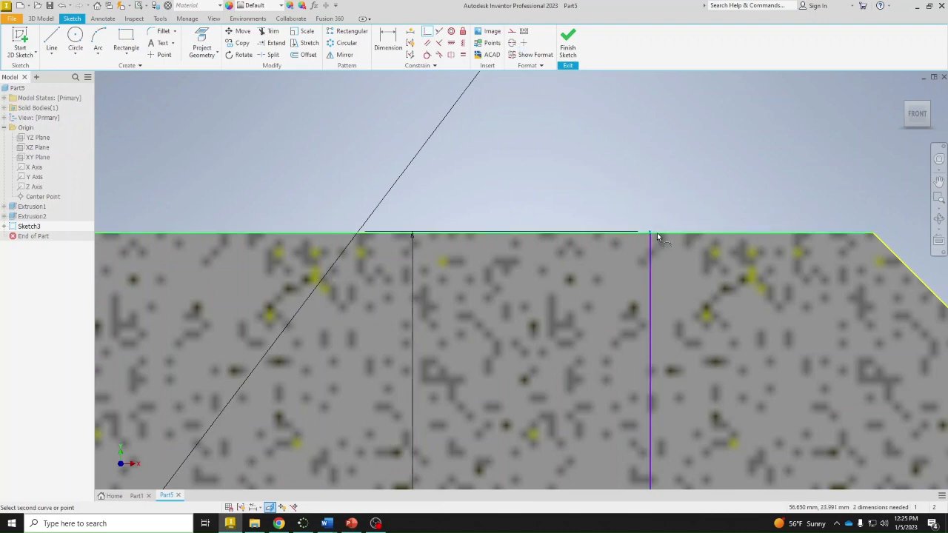
pyautogui.click(657, 237)
pyautogui.scroll(-8, 675, 267)
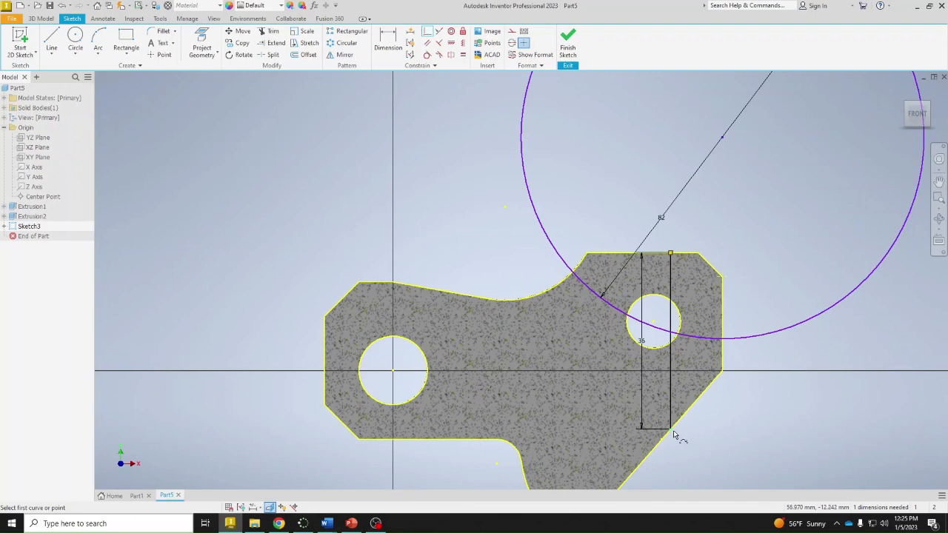
# Make the large circle coincident with the vertical line's lower endpoint and finish the sketch
pyautogui.click(744, 338)
pyautogui.click(671, 429)
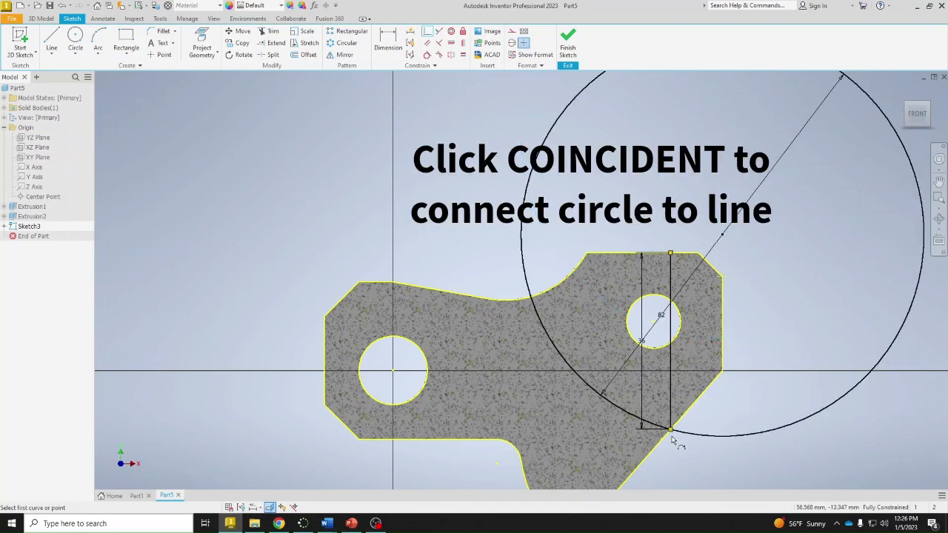
pyautogui.click(568, 44)
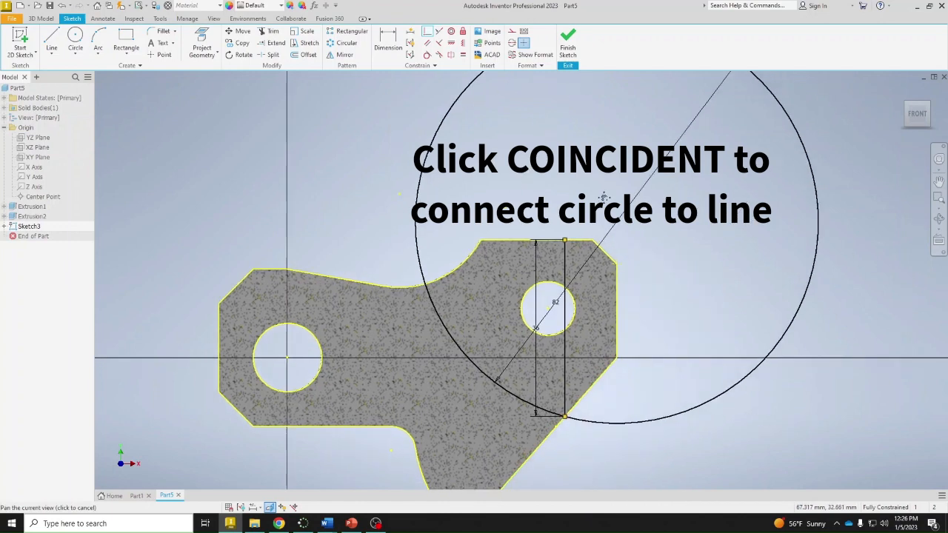
# Cut all regions of the large circle 24 mm forward through the solid with an extrusion in the default direction
pyautogui.click(51, 37)
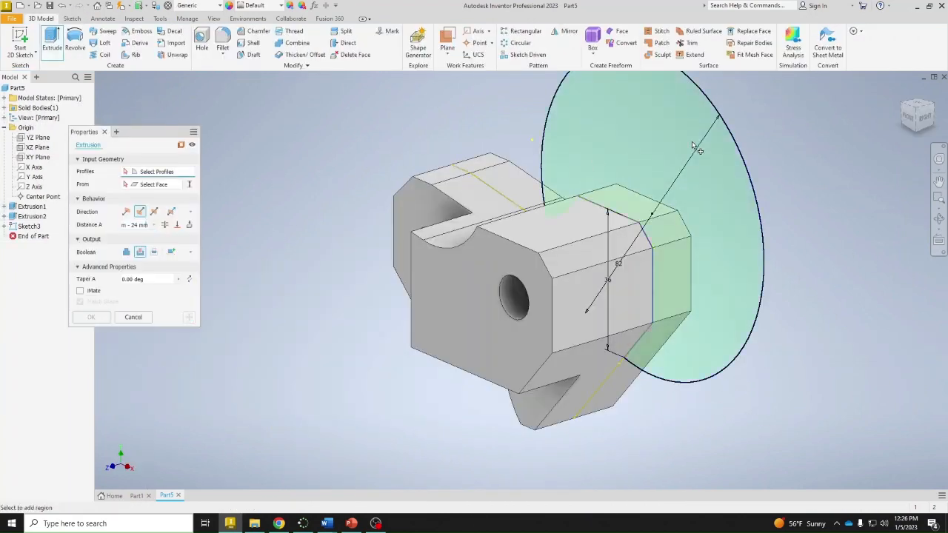
pyautogui.click(737, 141)
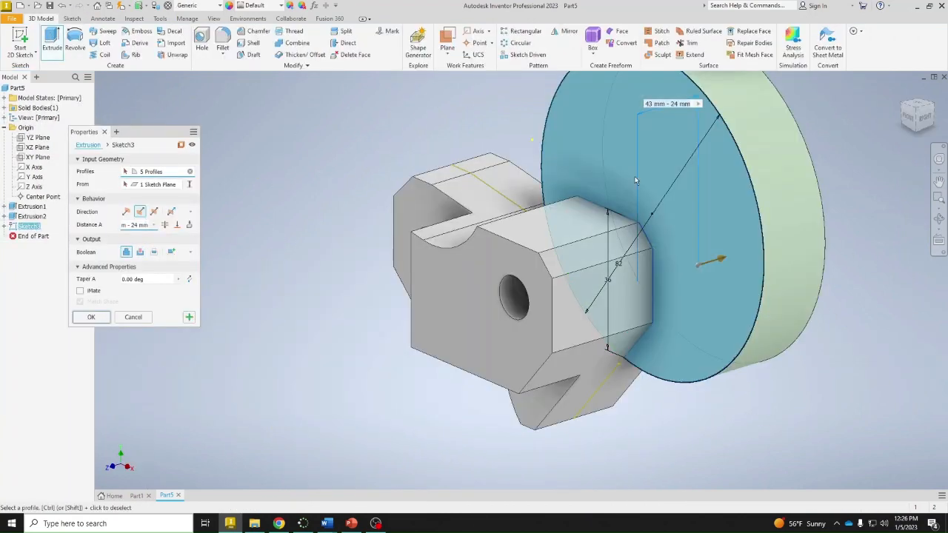
pyautogui.click(140, 252)
pyautogui.click(126, 213)
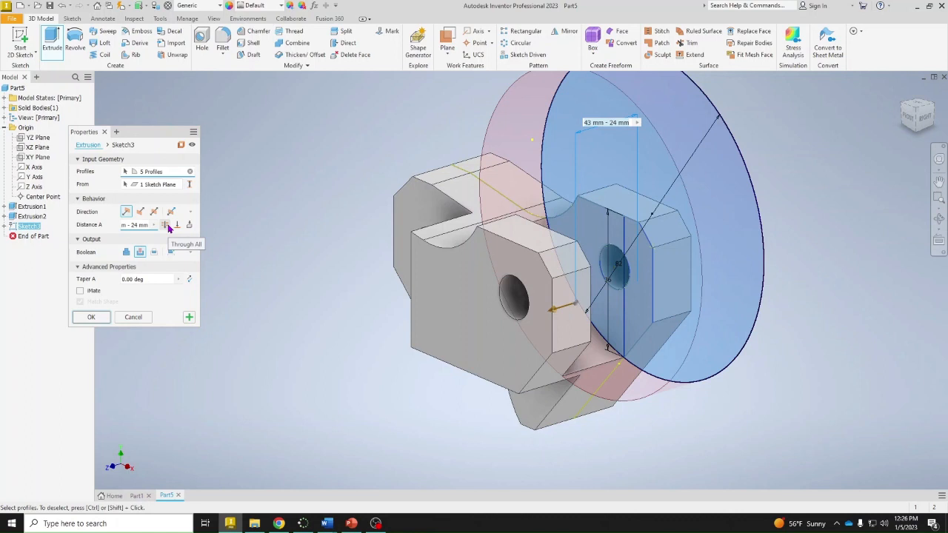
pyautogui.write('24')
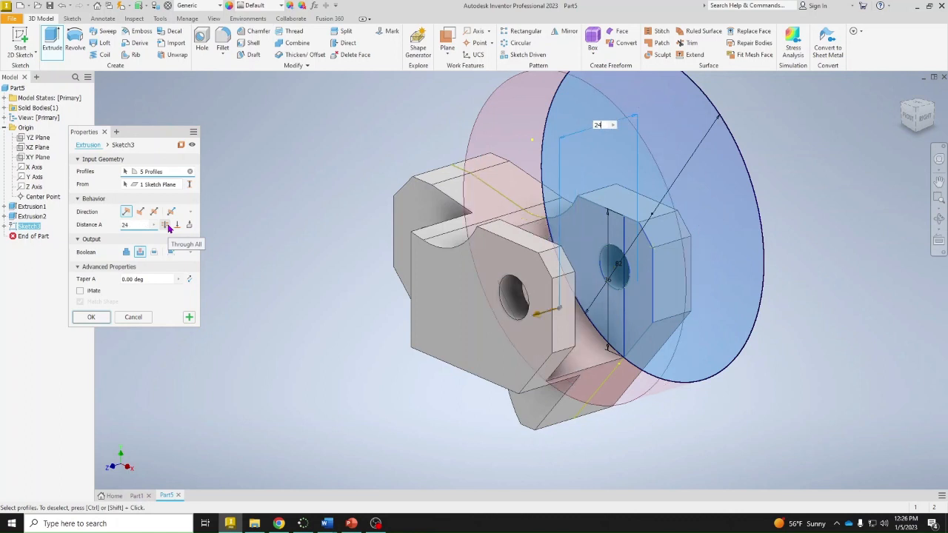
pyautogui.press('Return')
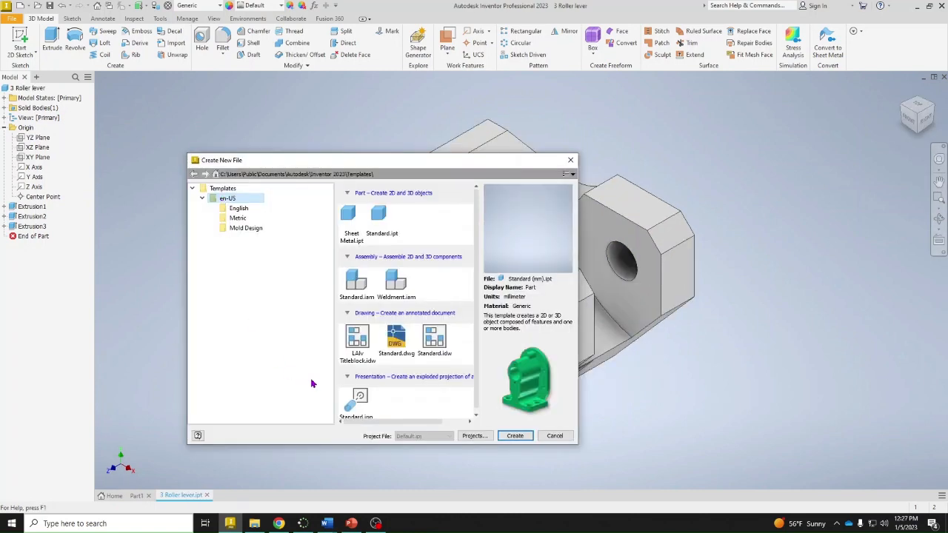
# Create a drawing from the custom title block template and set its active standard to Default Standard (ANSI-mm)
pyautogui.doubleClick(356, 349)
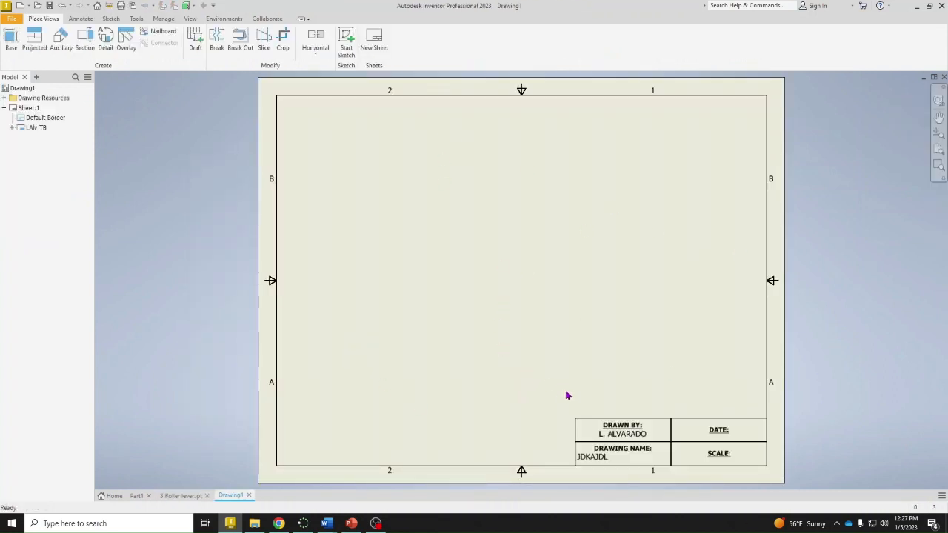
pyautogui.click(139, 19)
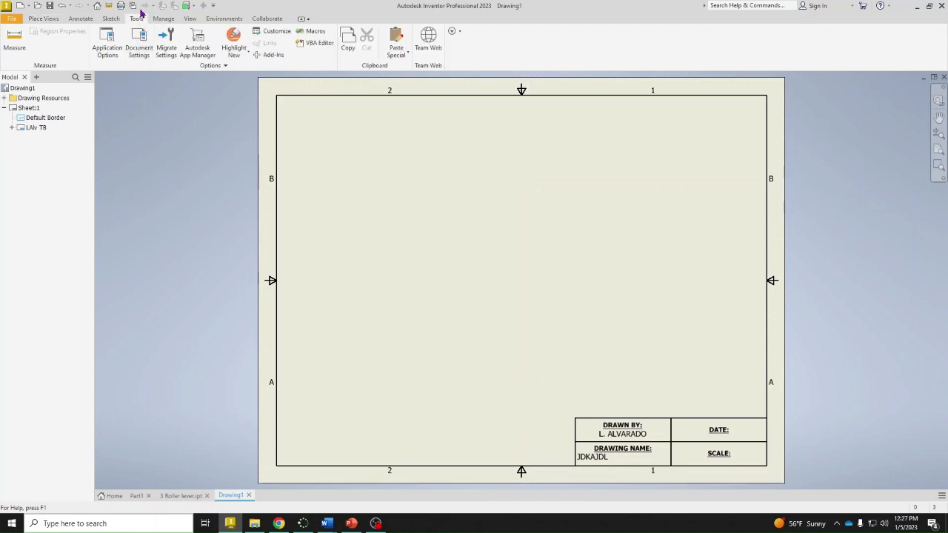
pyautogui.click(138, 45)
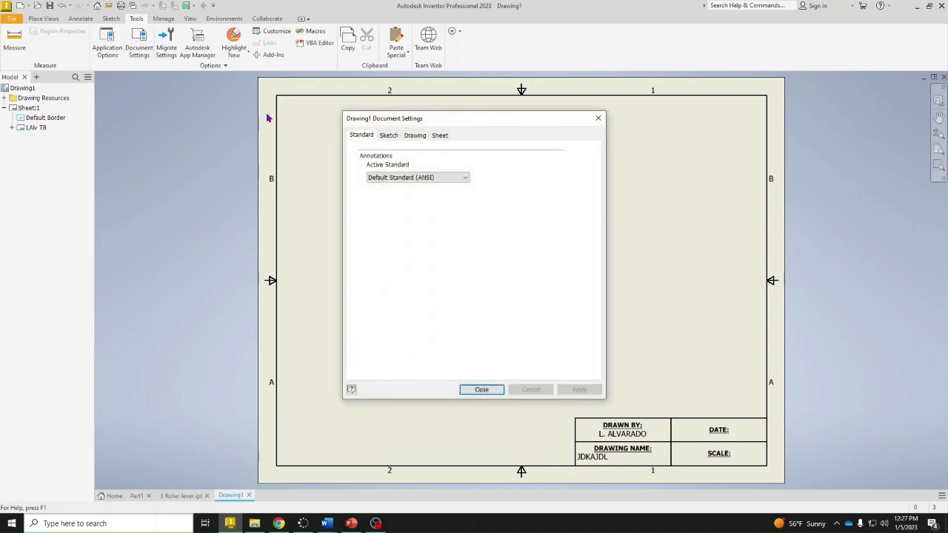
pyautogui.click(411, 179)
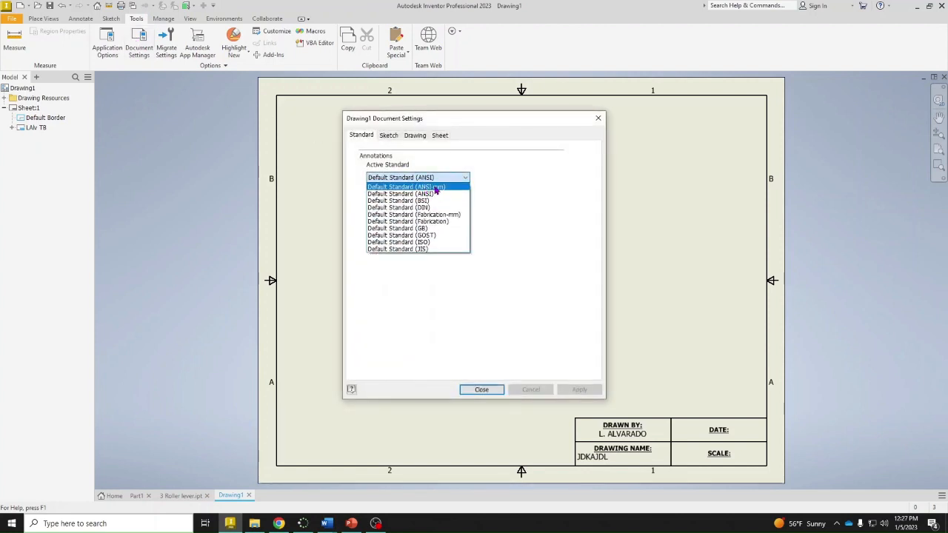
pyautogui.click(437, 190)
pyautogui.click(579, 391)
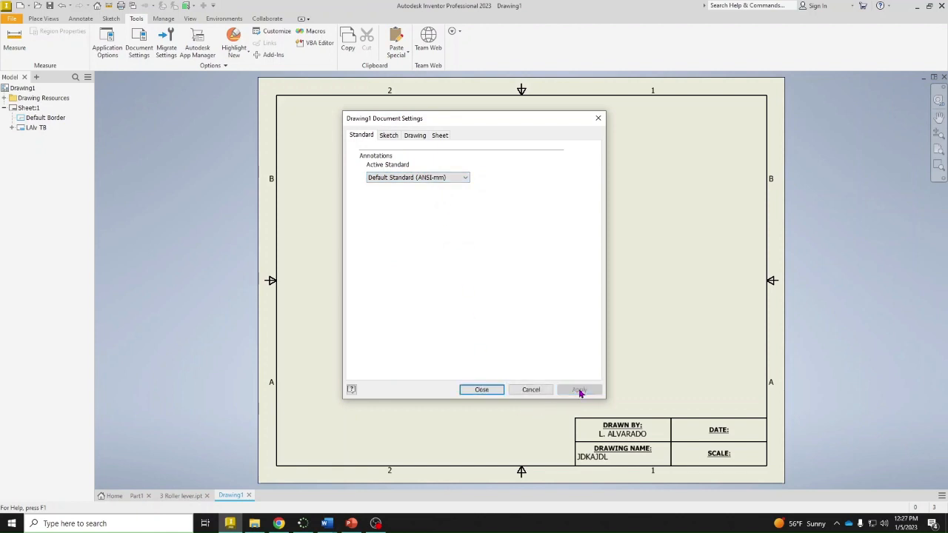
pyautogui.click(481, 390)
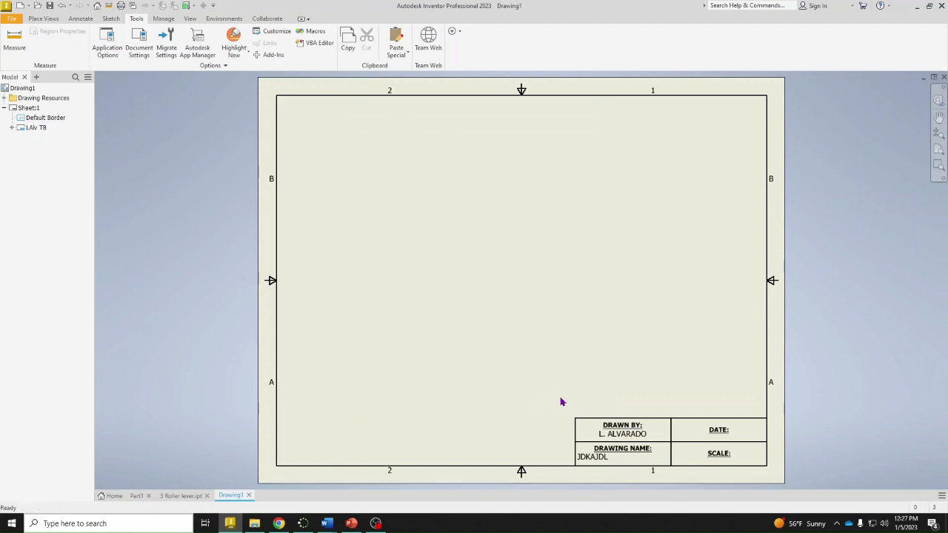
# Place a 1:1 front base view of the 3 Roller lever part with projected top and right-side views
pyautogui.click(43, 19)
pyautogui.click(11, 38)
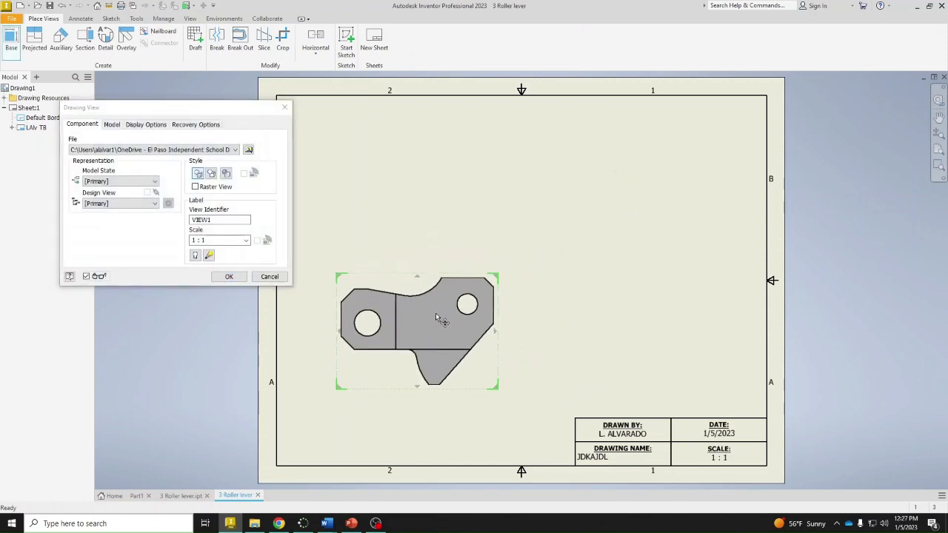
pyautogui.click(433, 320)
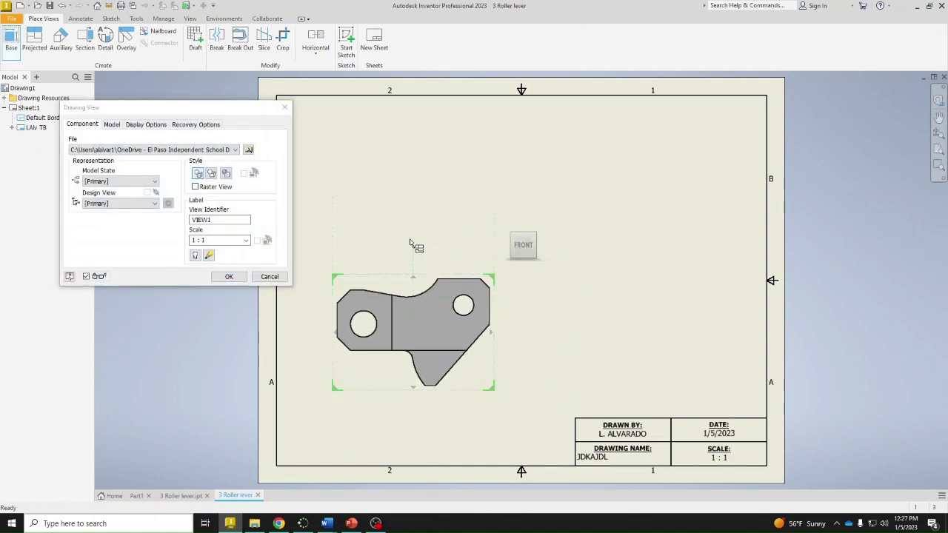
pyautogui.click(428, 182)
pyautogui.click(671, 335)
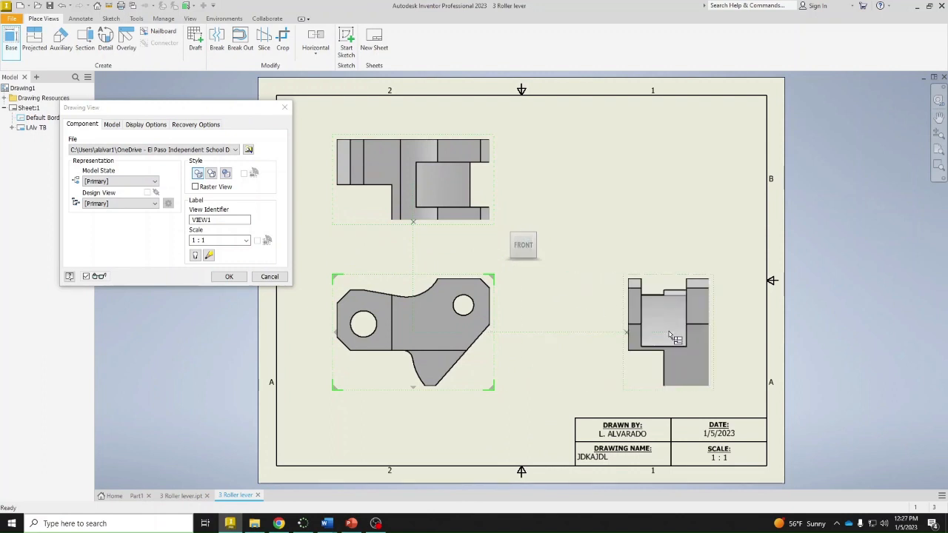
pyautogui.click(230, 278)
# Add center marks to both holes in the front view
pyautogui.click(80, 19)
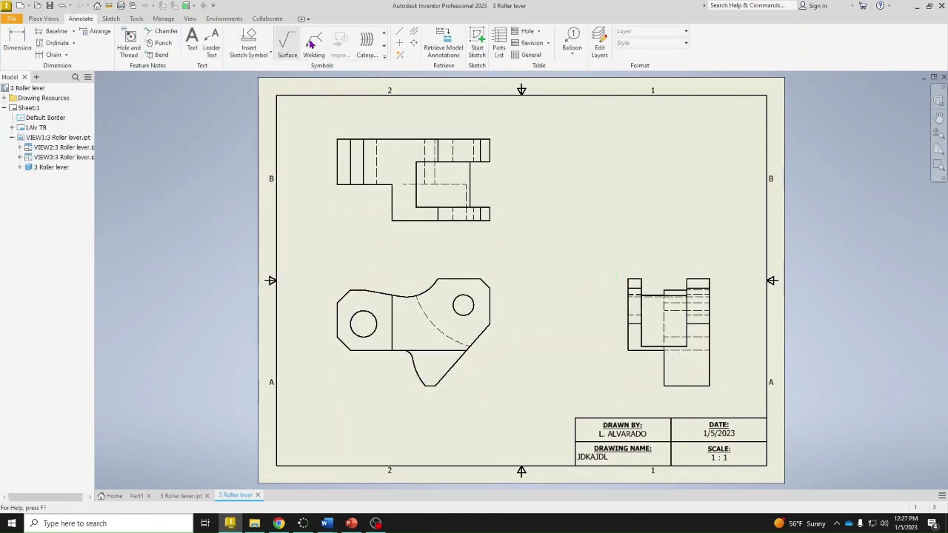
pyautogui.click(399, 43)
pyautogui.click(353, 319)
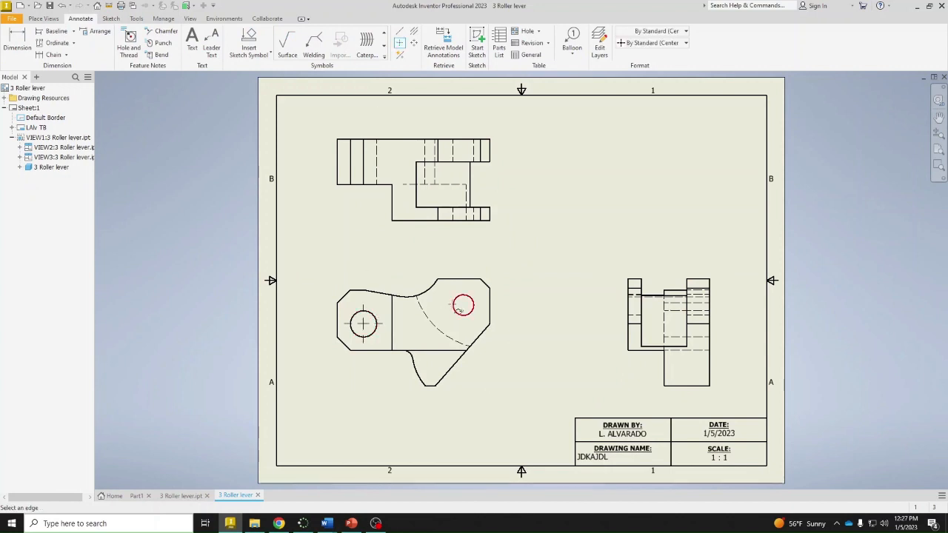
pyautogui.click(472, 303)
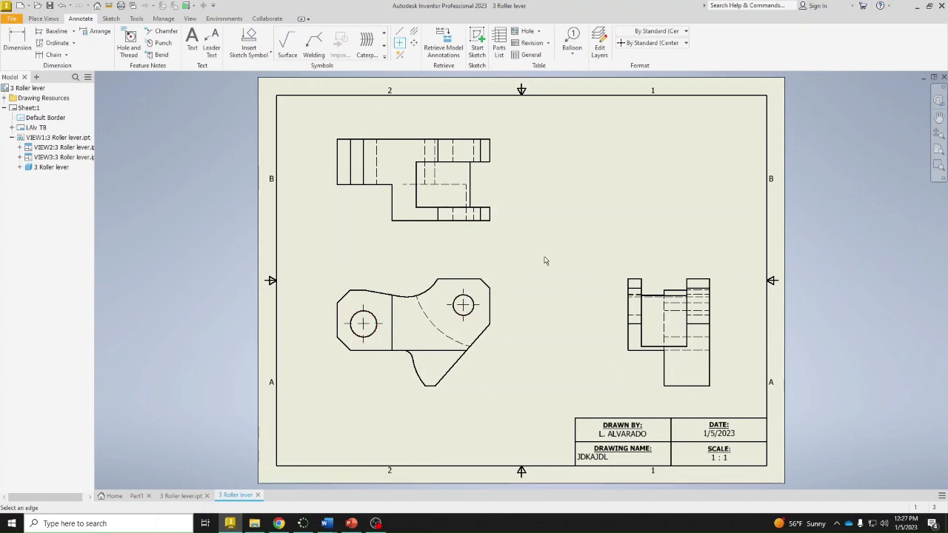